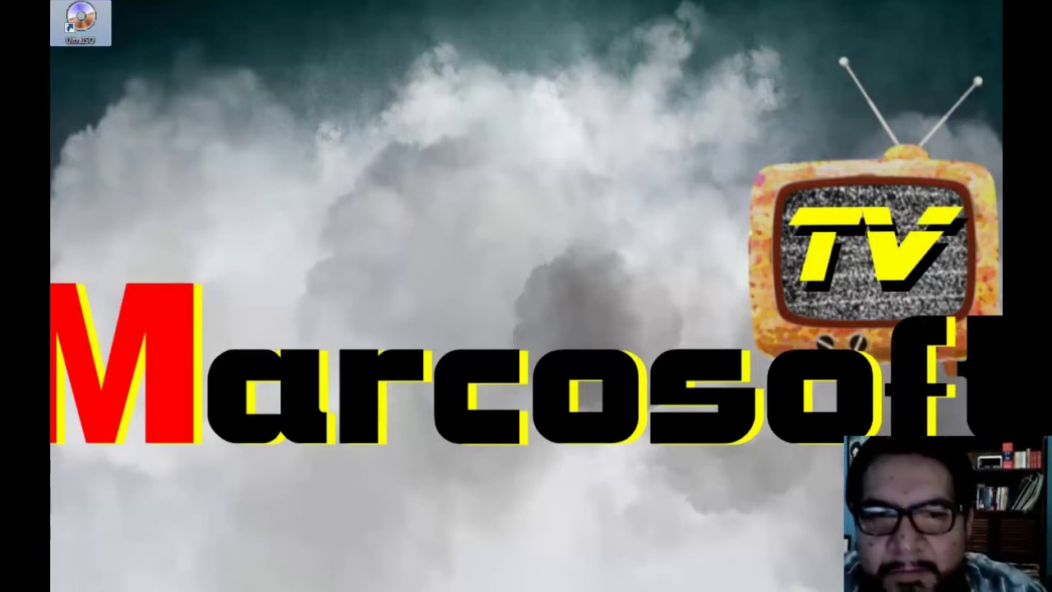
Arrange the Cakewalk Studio Instruments and COREL_LEGEND disc images in one column beneath the UltraISO shortcut.
drag(238, 230, 265, 255)
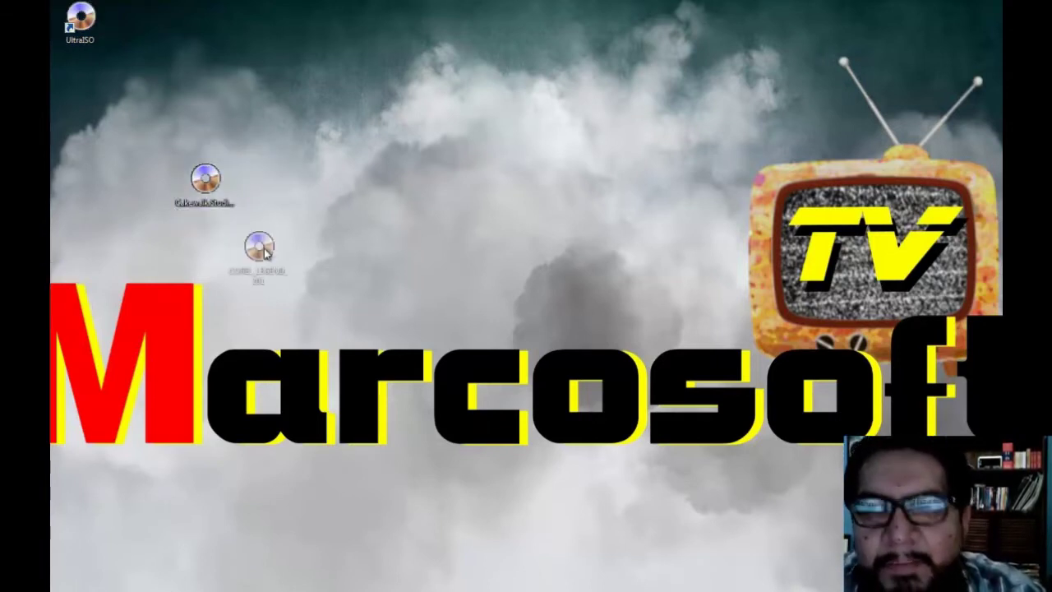
drag(212, 180, 155, 181)
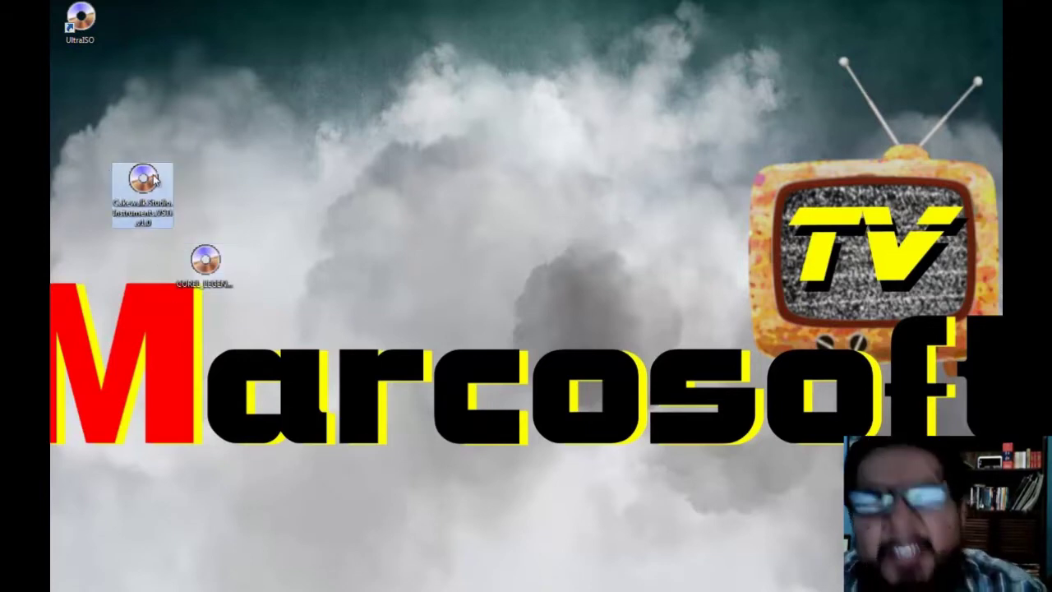
drag(205, 260, 142, 260)
drag(144, 179, 98, 156)
drag(142, 260, 97, 256)
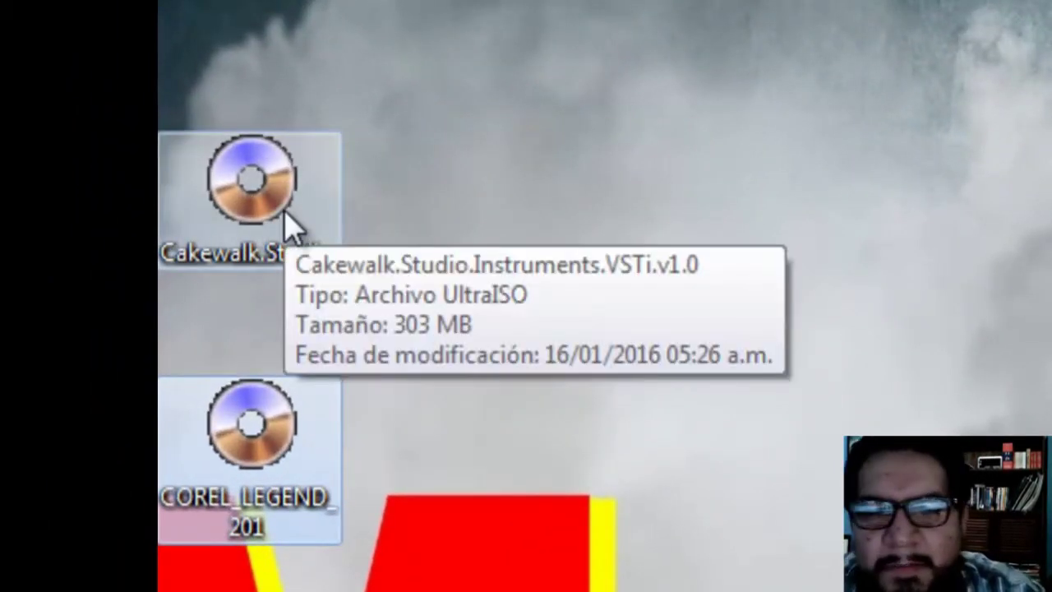
drag(286, 212, 300, 175)
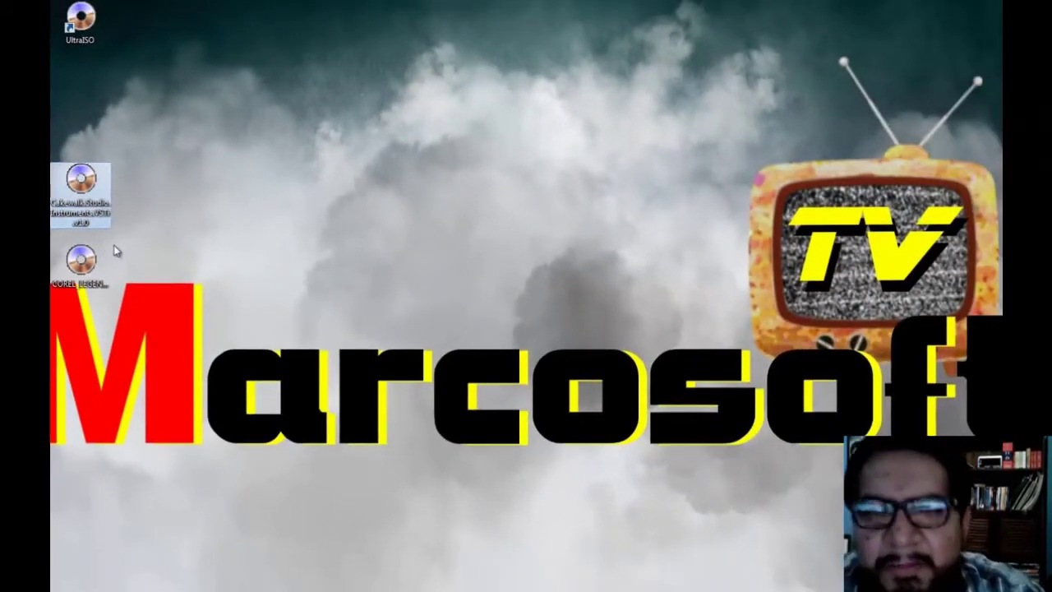
Examine the UltraISO mount, burn and extract options available for the Cakewalk Studio Instruments disc image.
right_click(80, 190)
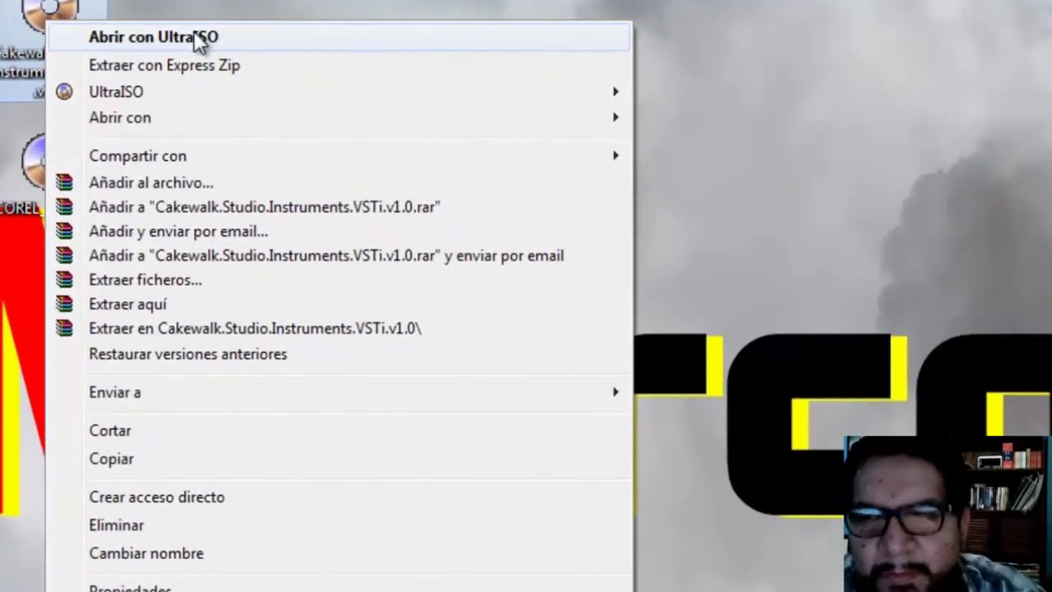
mouse_move(163, 100)
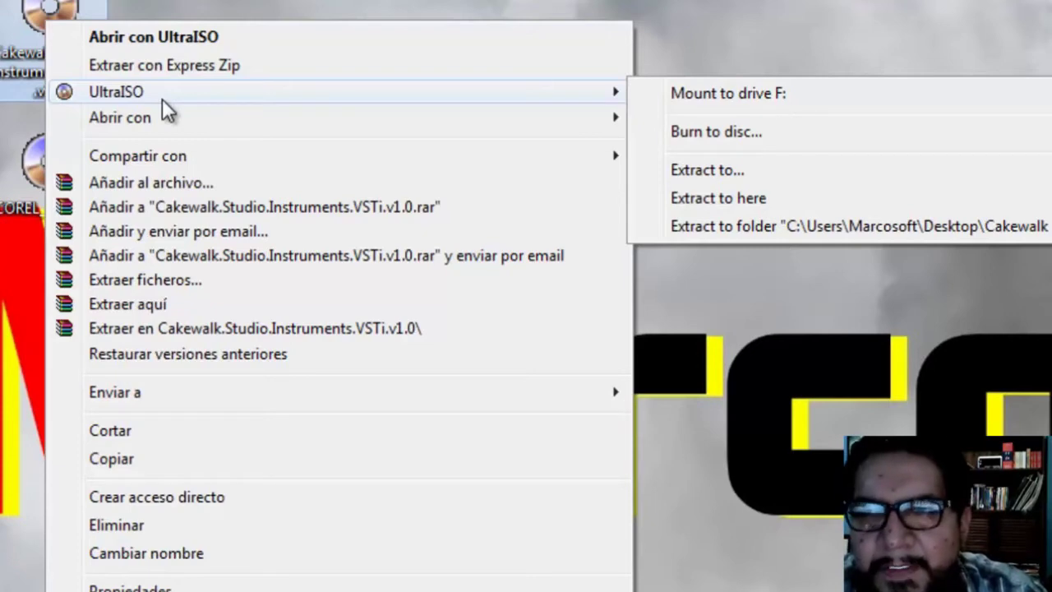
click(287, 5)
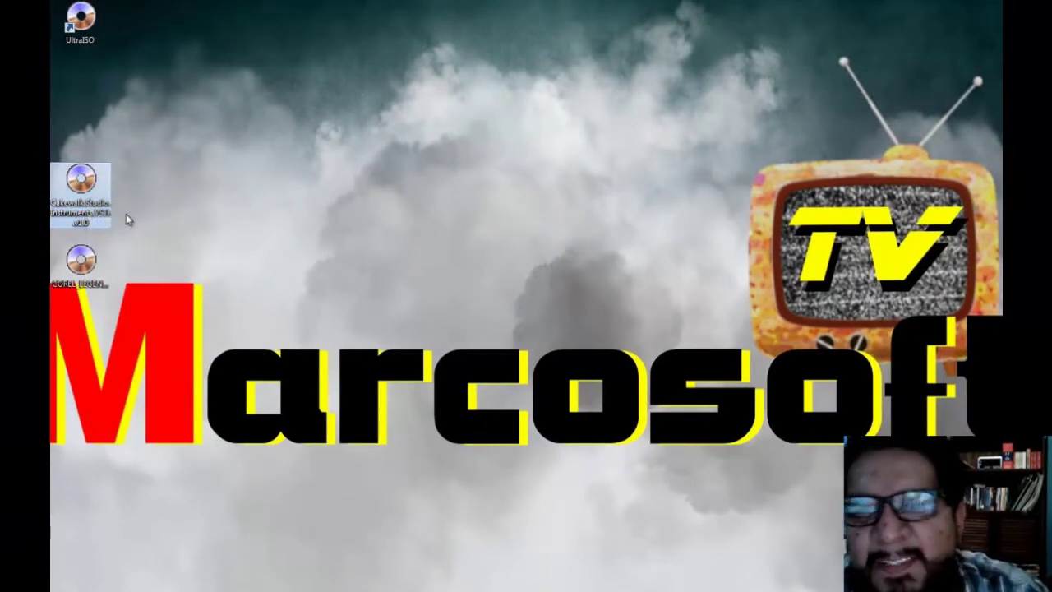
drag(70, 185, 92, 187)
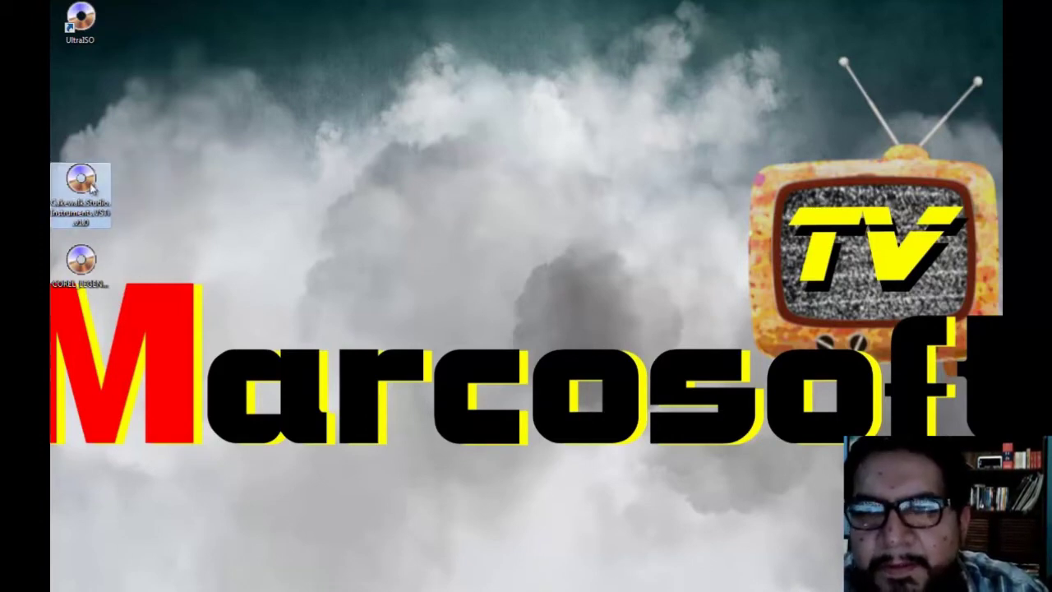
right_click(89, 188)
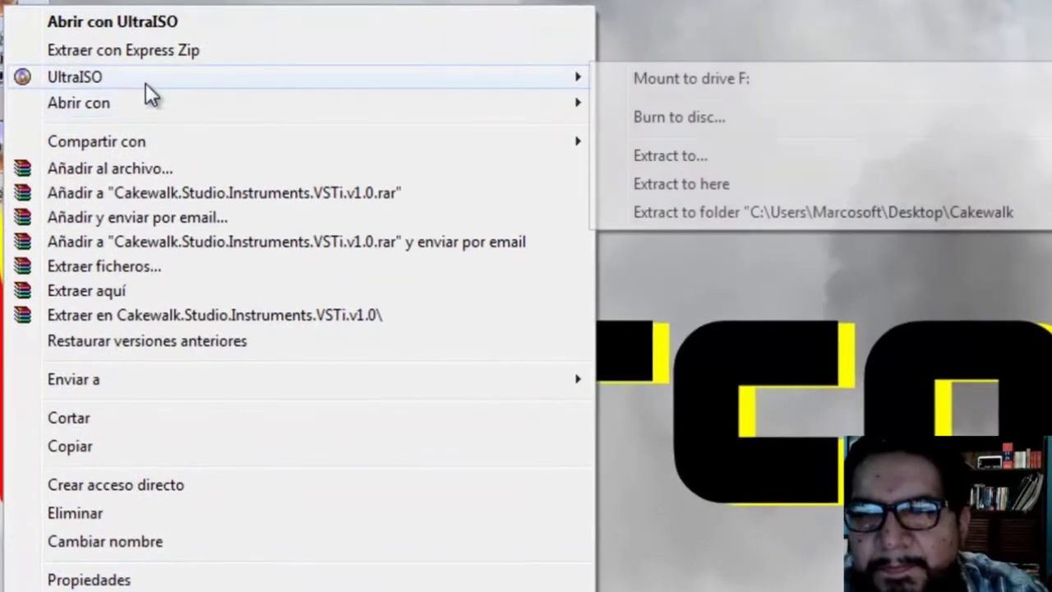
mouse_move(161, 223)
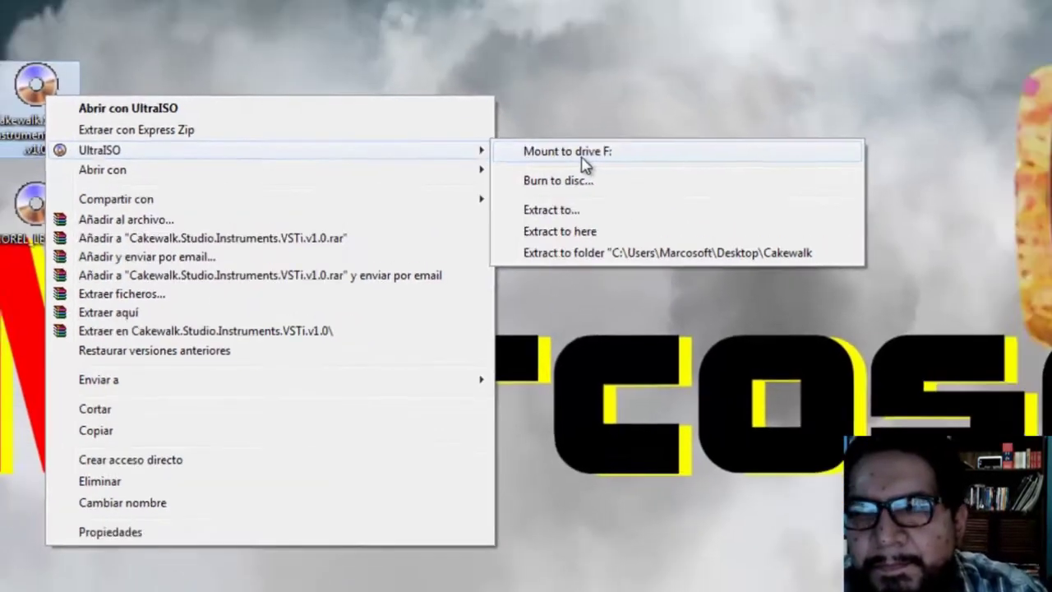
click(709, 85)
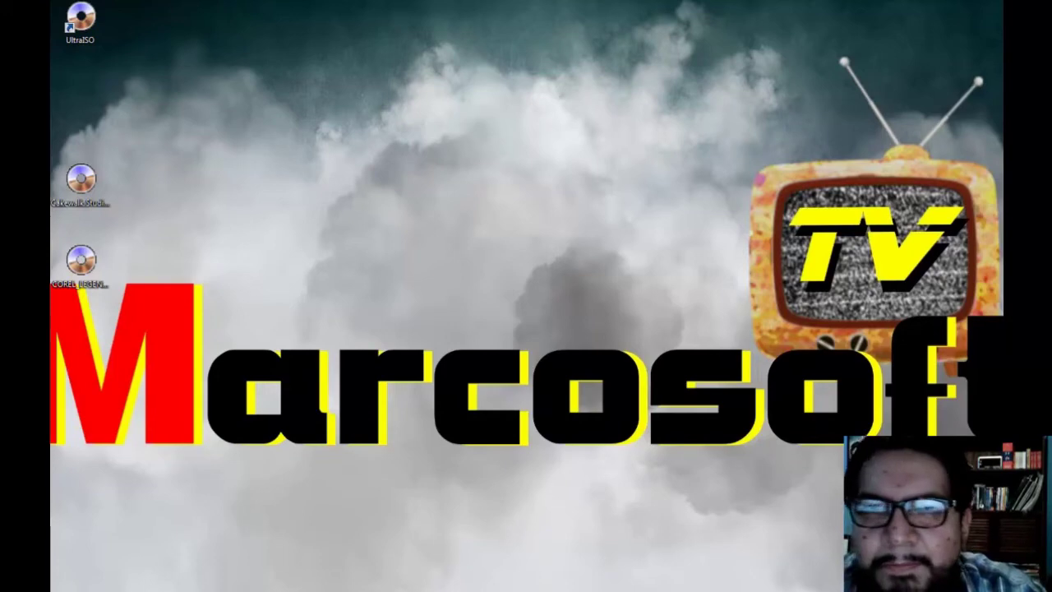
Open the computer's drive overview in Windows Explorer and check whether CD drive F: holds a disc.
key(super+e)
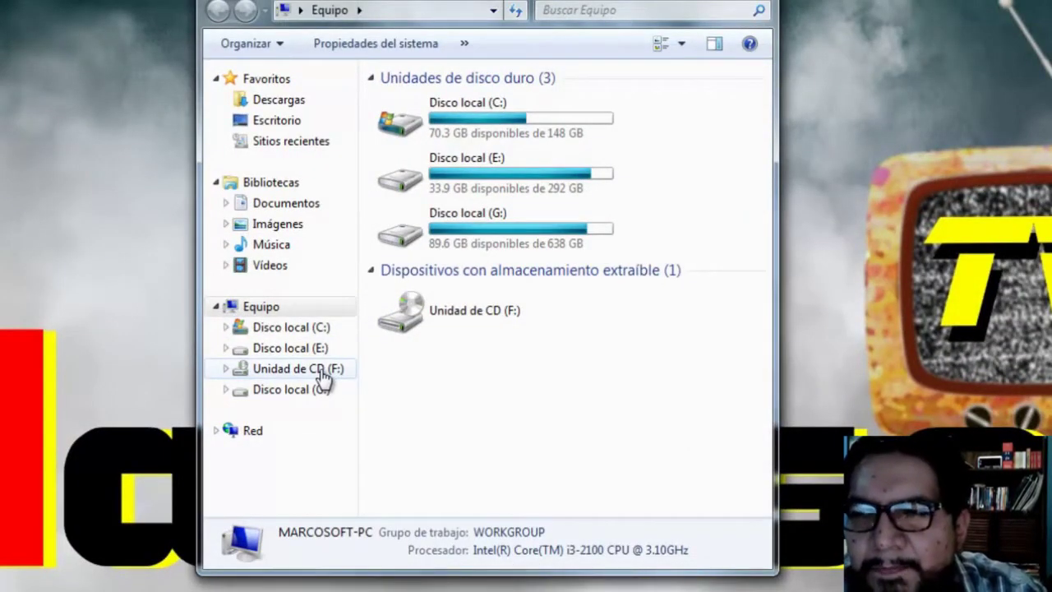
click(323, 373)
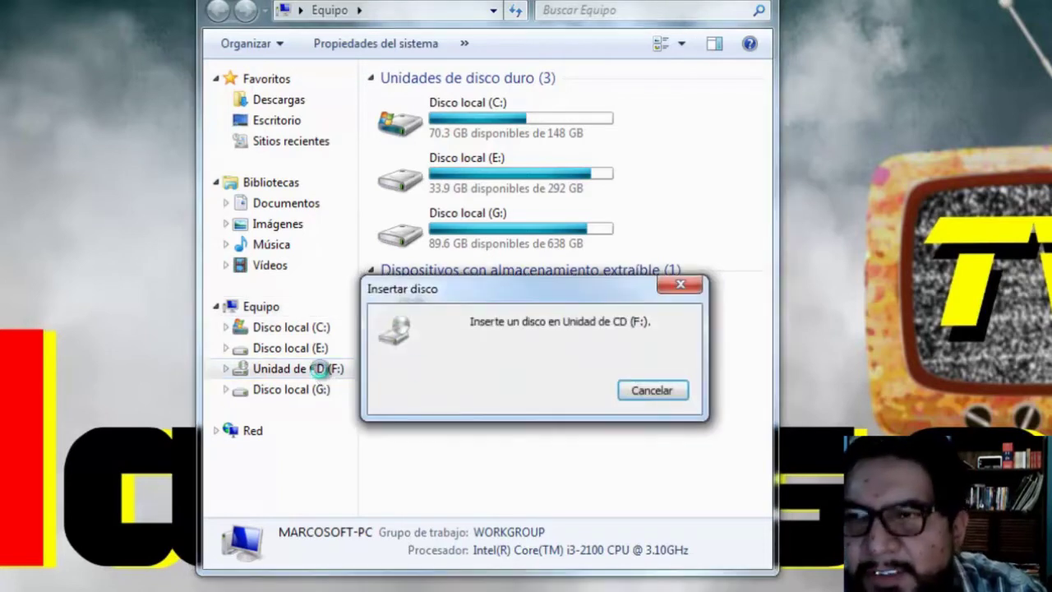
click(647, 389)
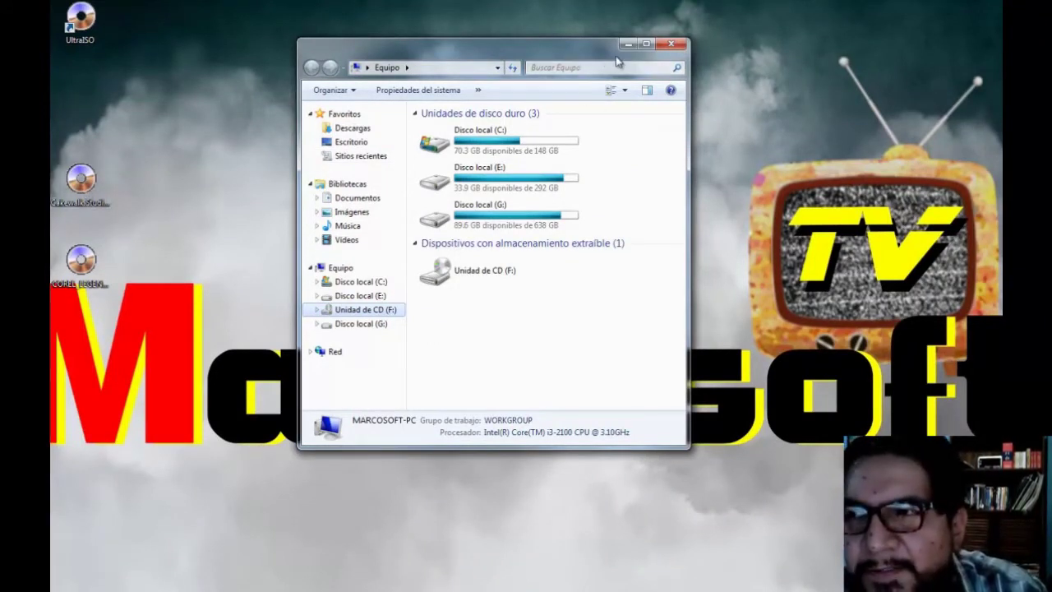
Move the Explorer window clear of the desktop files and mount the Cakewalk Studio Instruments image to drive F: with UltraISO.
drag(477, 50, 595, 27)
right_click(76, 189)
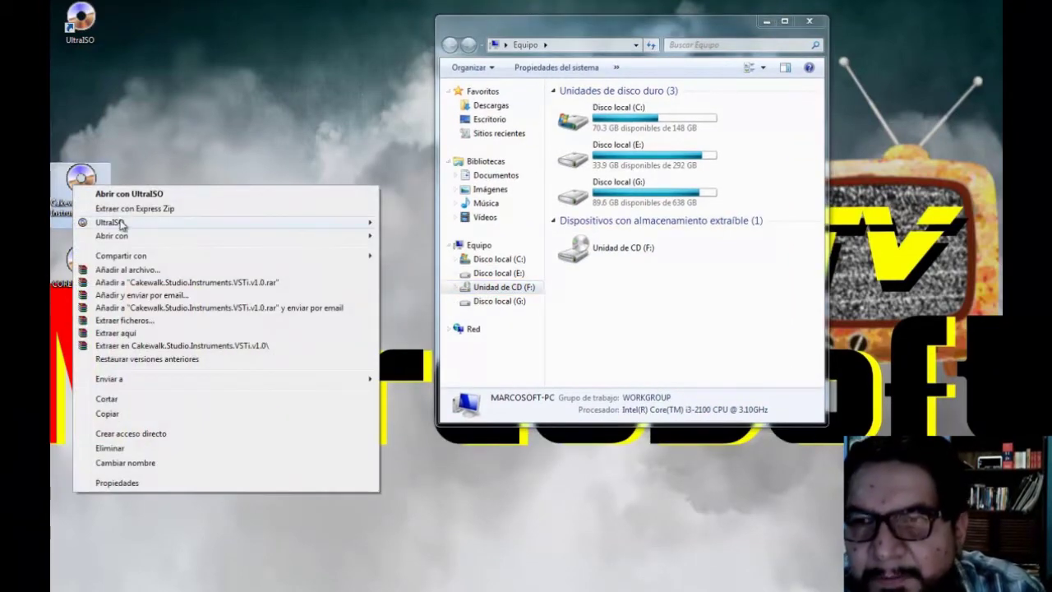
mouse_move(125, 221)
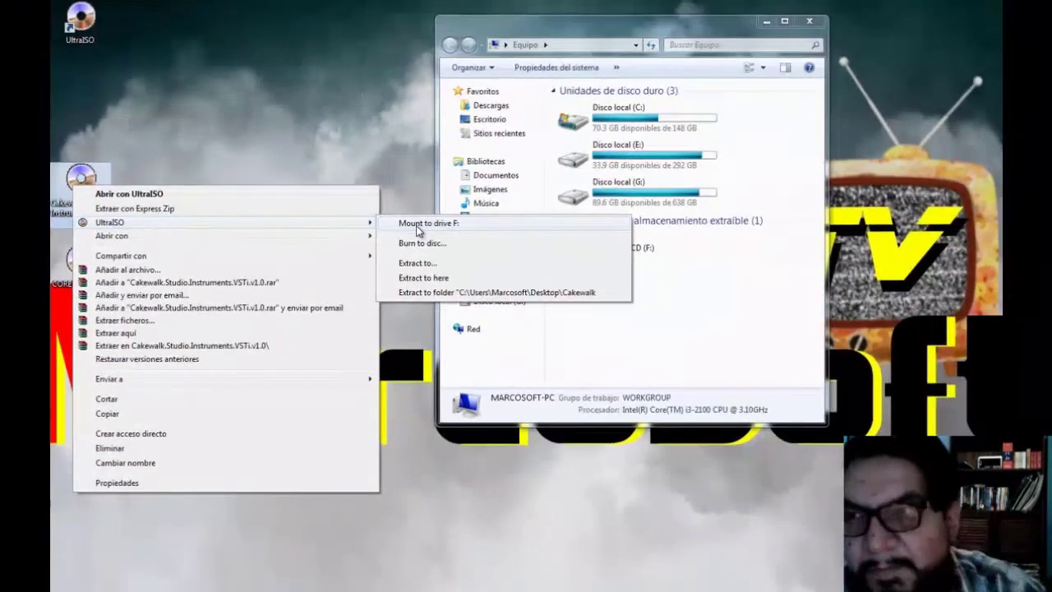
click(418, 225)
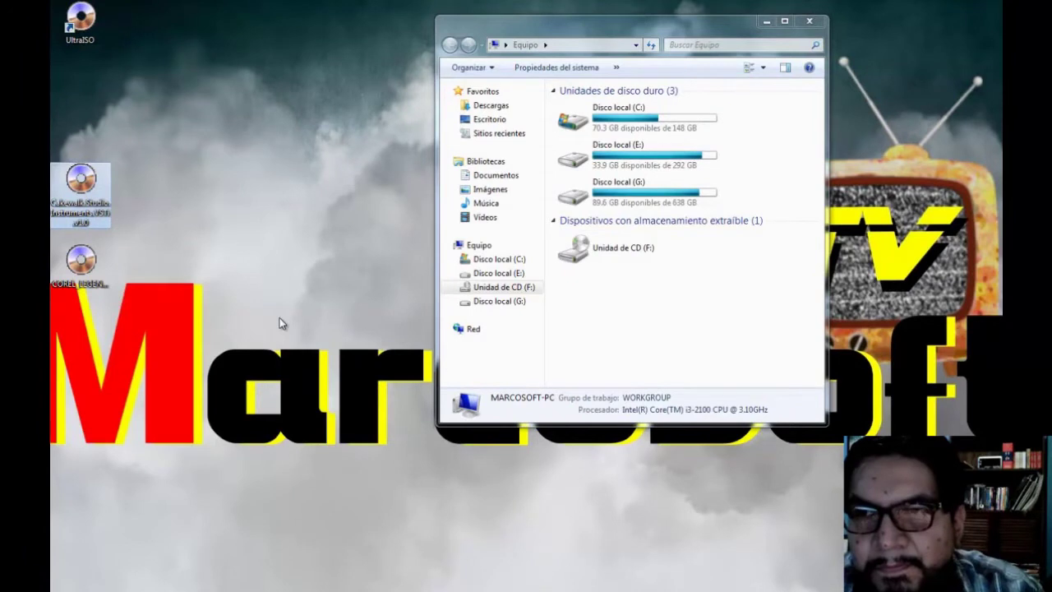
Open CD drive F: in Explorer and enlarge the window to show the disc's contents.
click(607, 315)
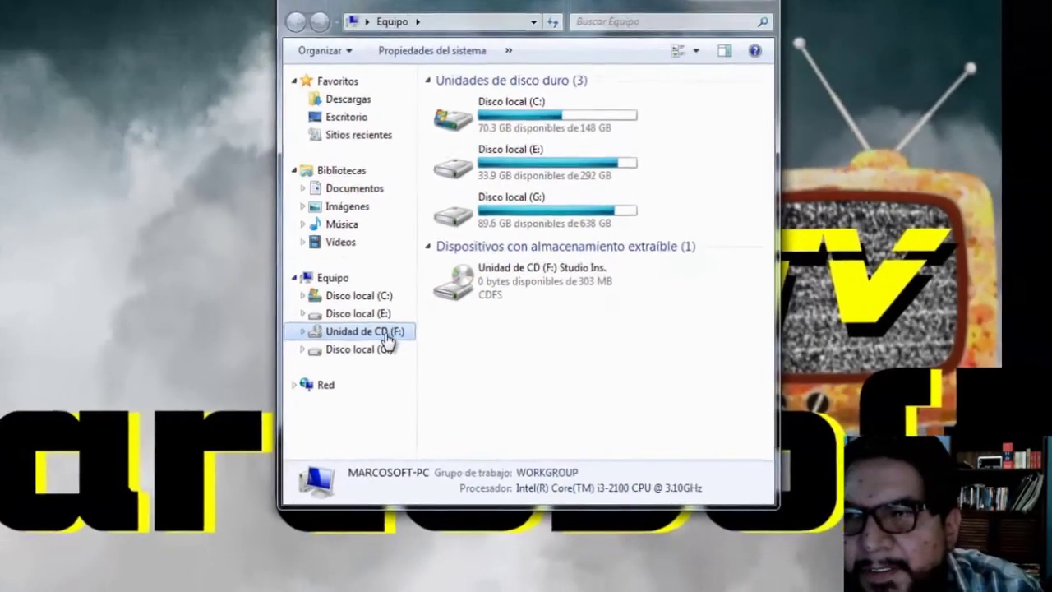
click(386, 335)
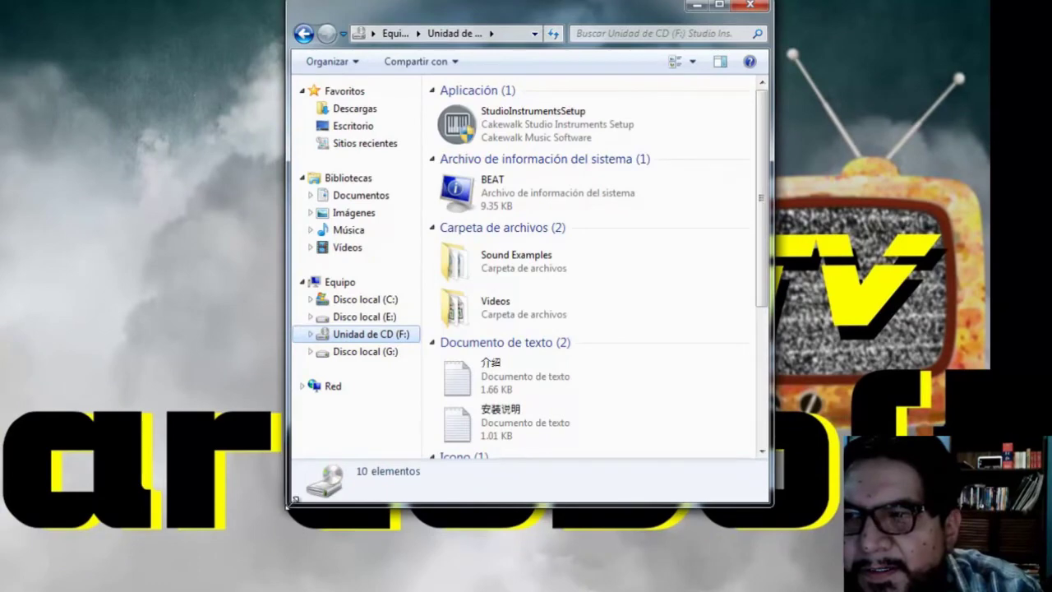
drag(289, 503, 4, 589)
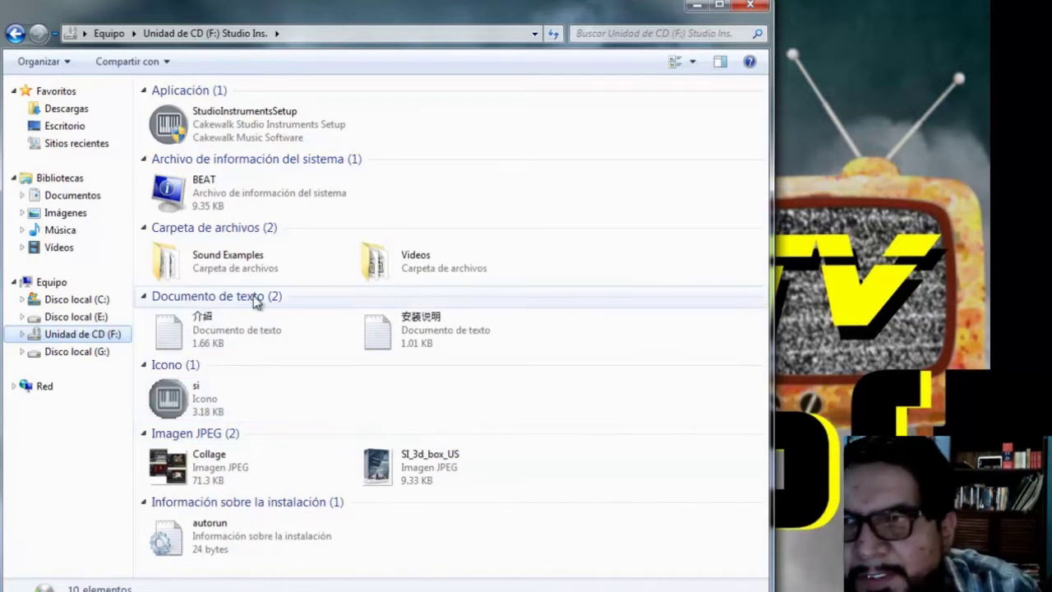
Run StudioInstrumentsSetup from drive F: as administrator, with English as the setup language.
click(244, 121)
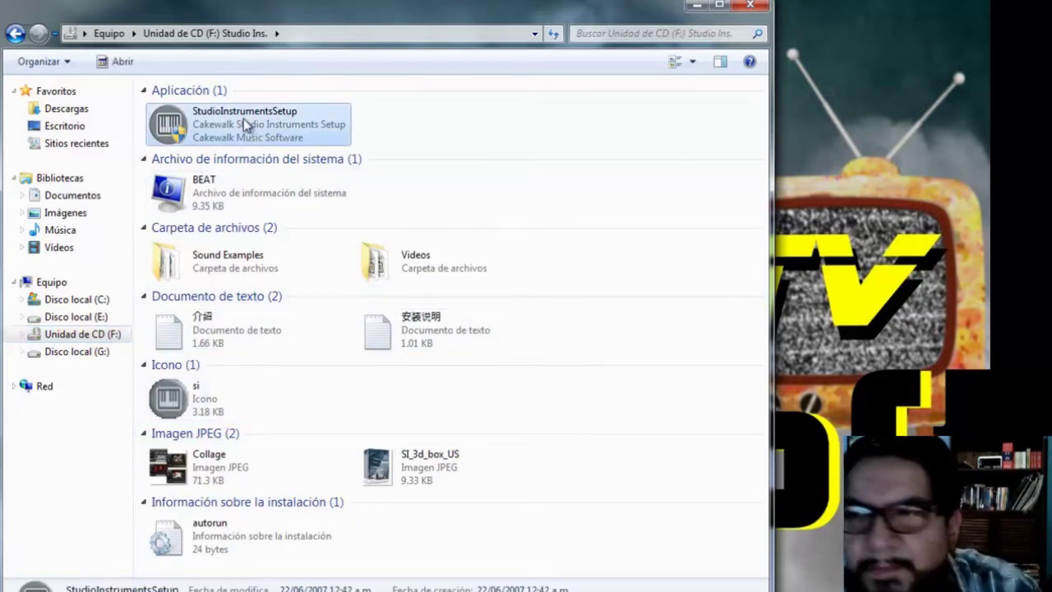
right_click(244, 119)
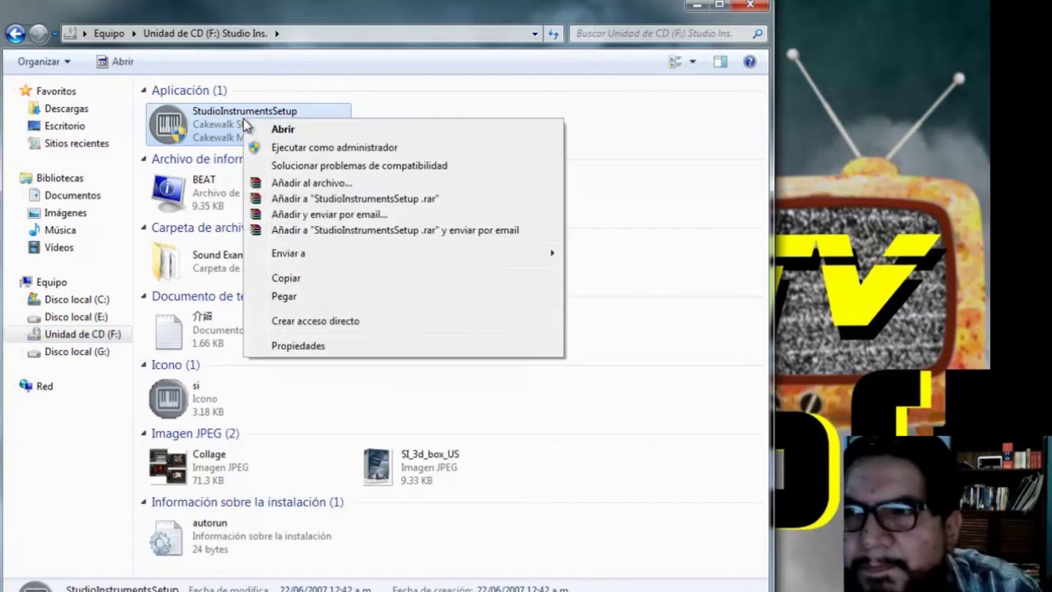
click(311, 148)
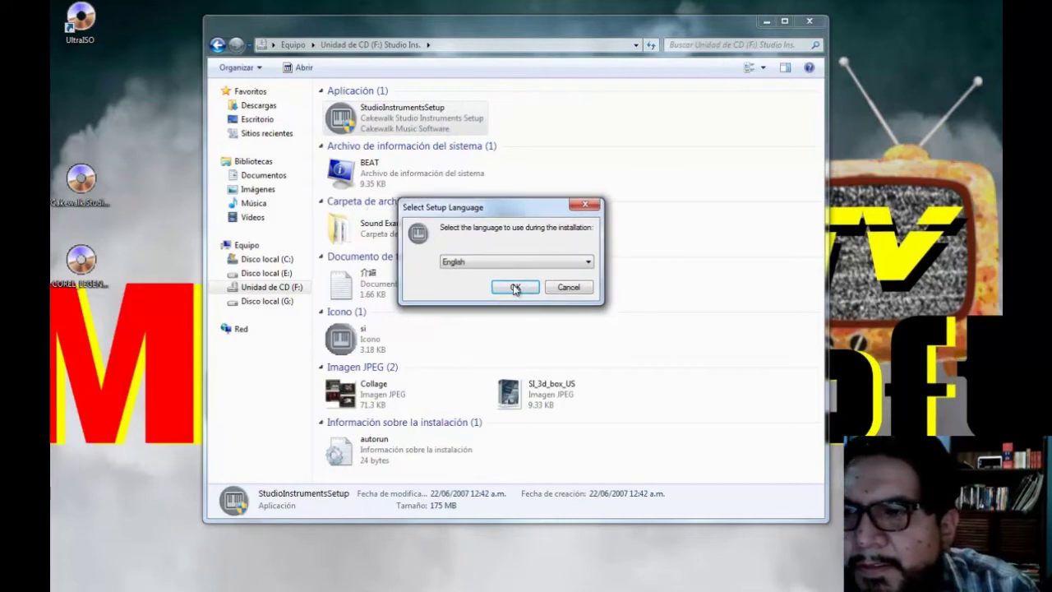
click(504, 261)
click(505, 271)
click(516, 288)
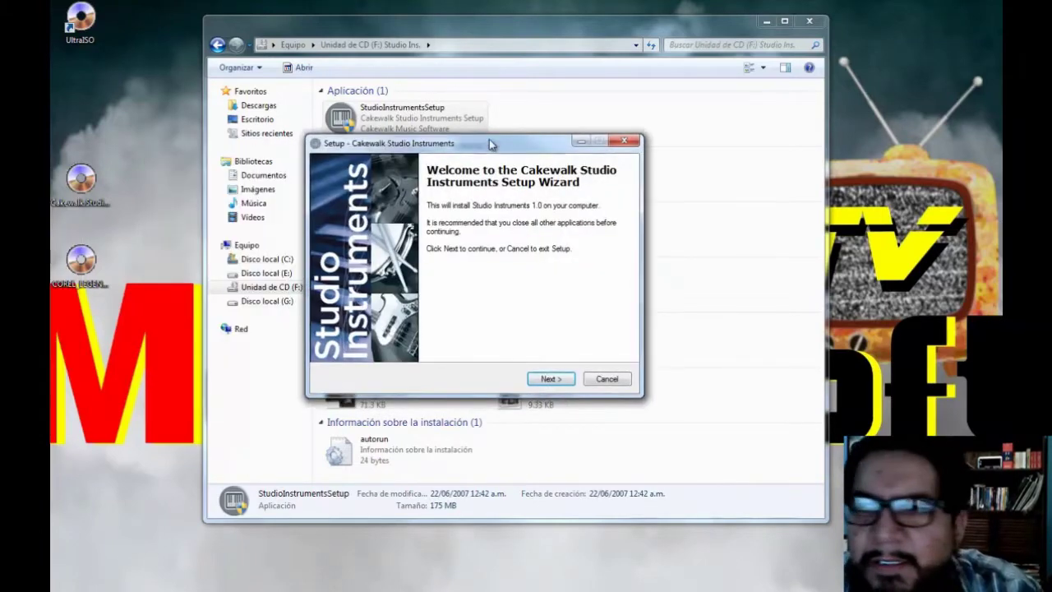
Advance the setup wizard to the license agreement and exit without installing.
click(551, 379)
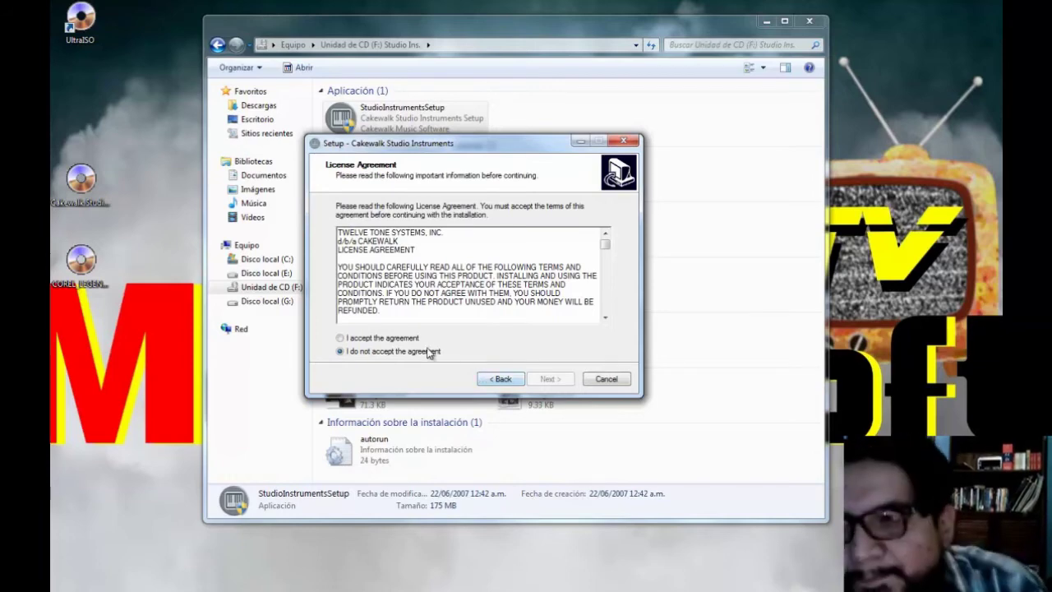
click(606, 381)
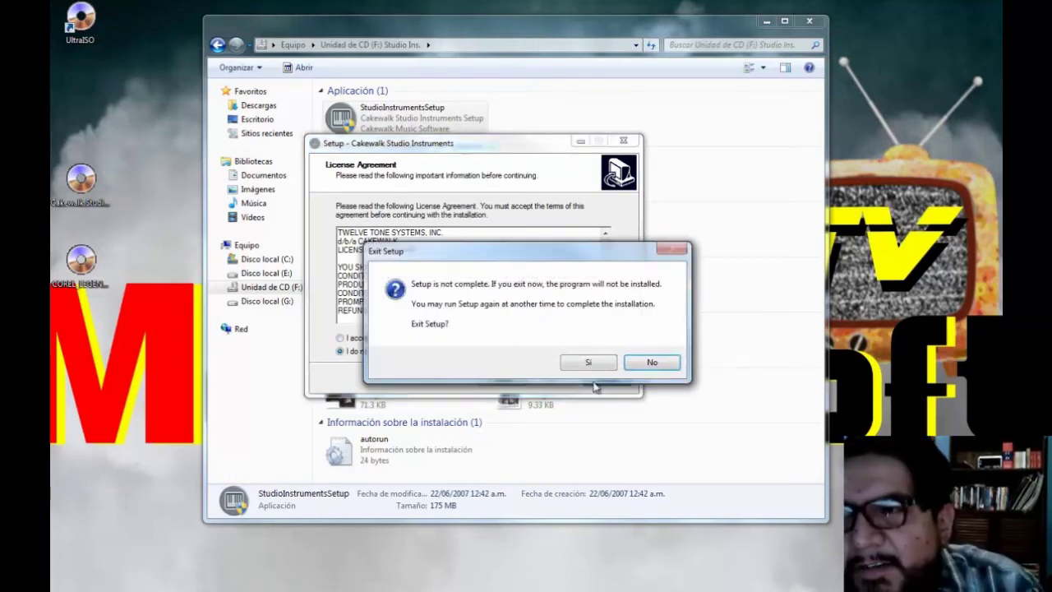
click(587, 362)
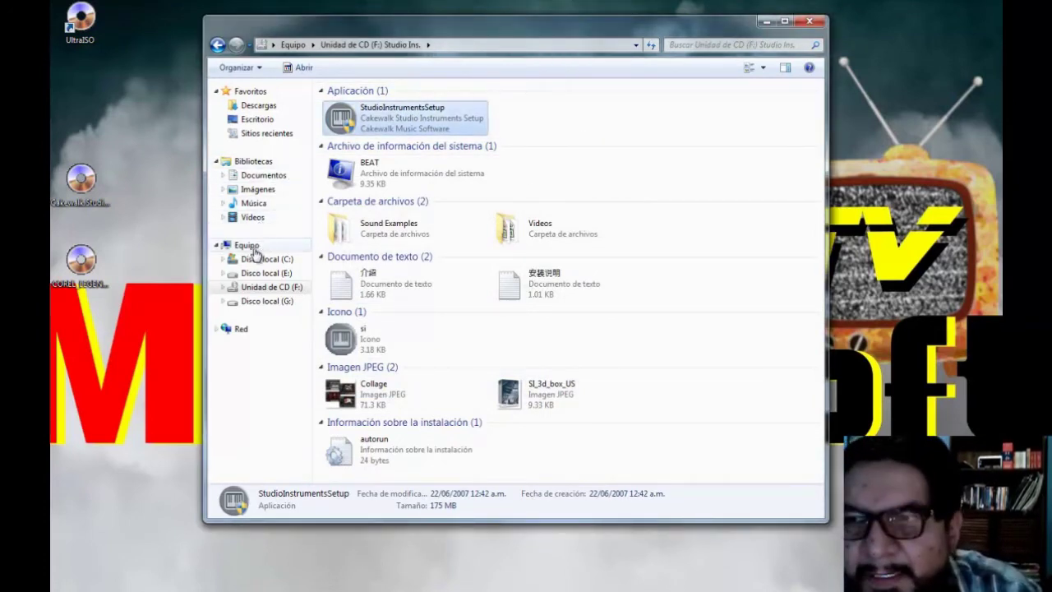
Eject the mounted disc image from CD drive F: with UltraISO.
right_click(272, 292)
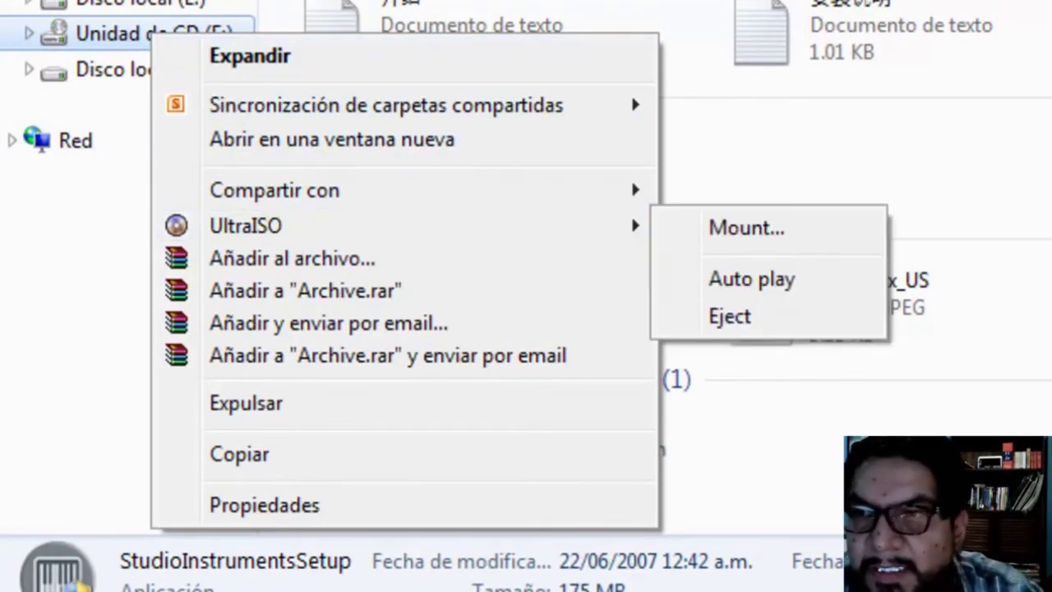
click(112, 41)
right_click(112, 44)
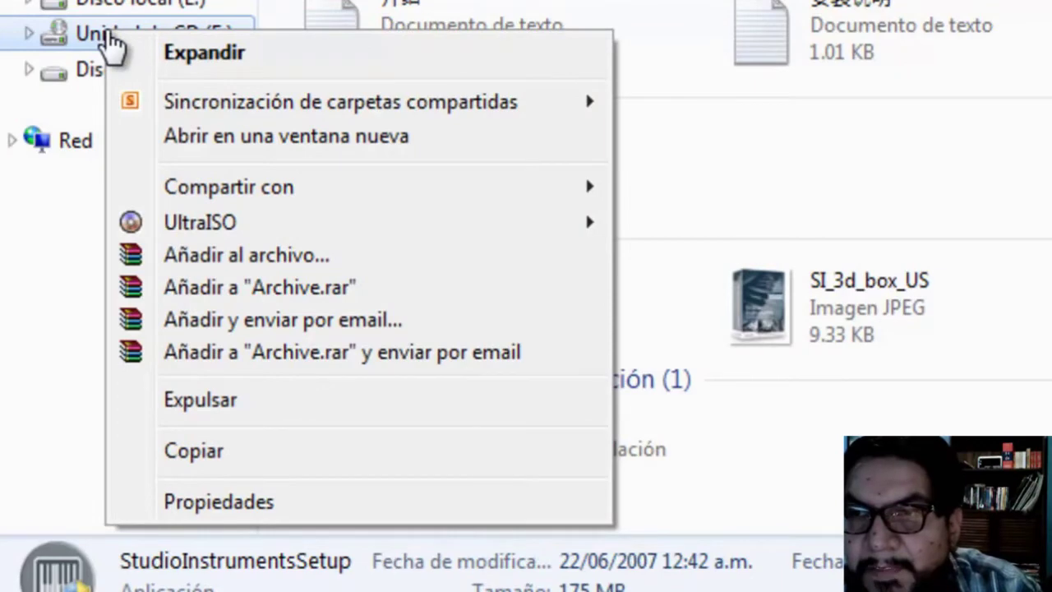
click(68, 41)
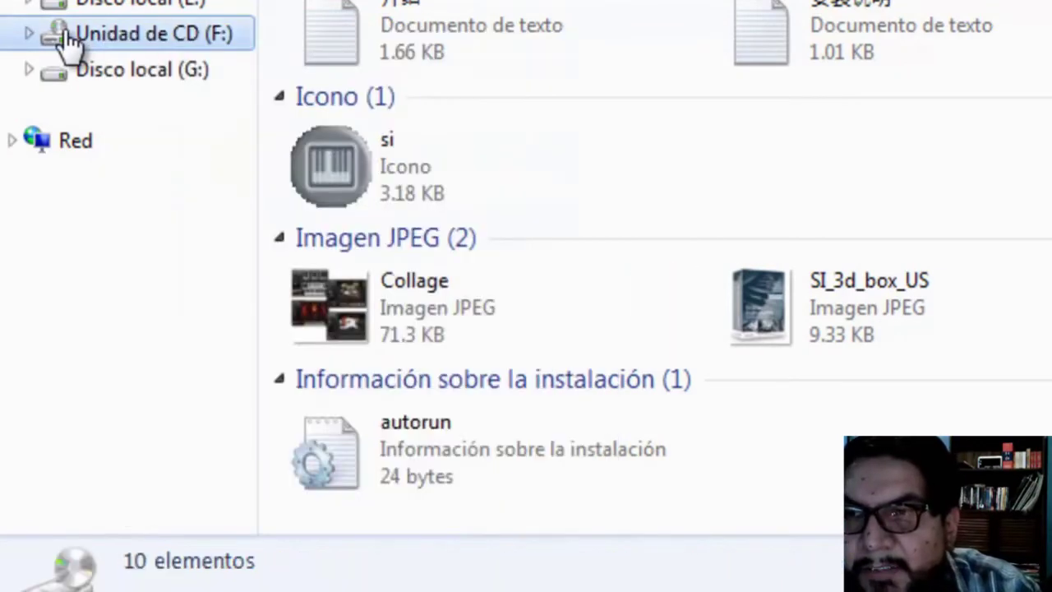
right_click(111, 45)
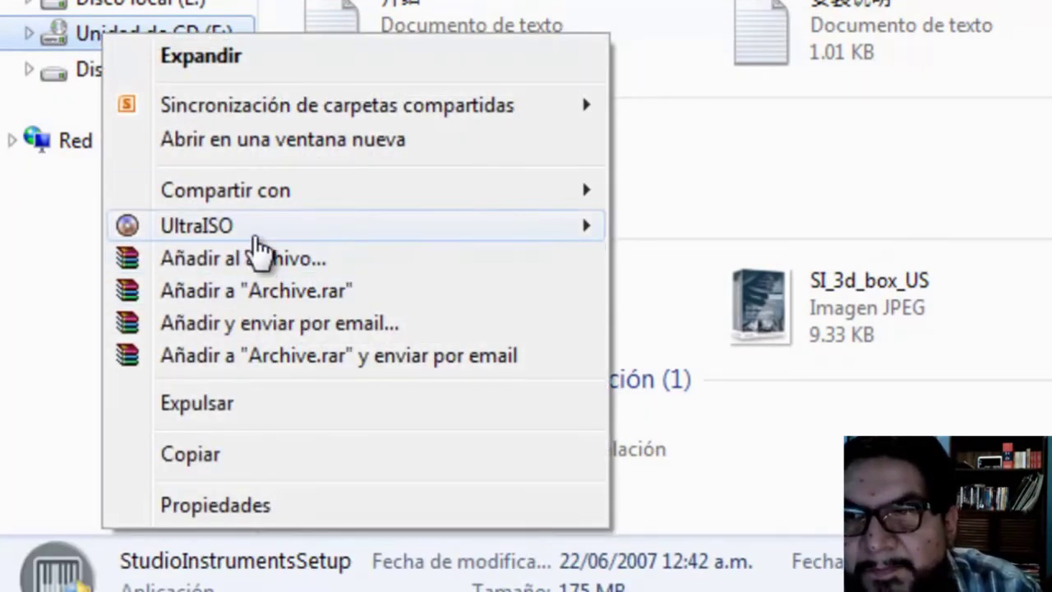
mouse_move(256, 244)
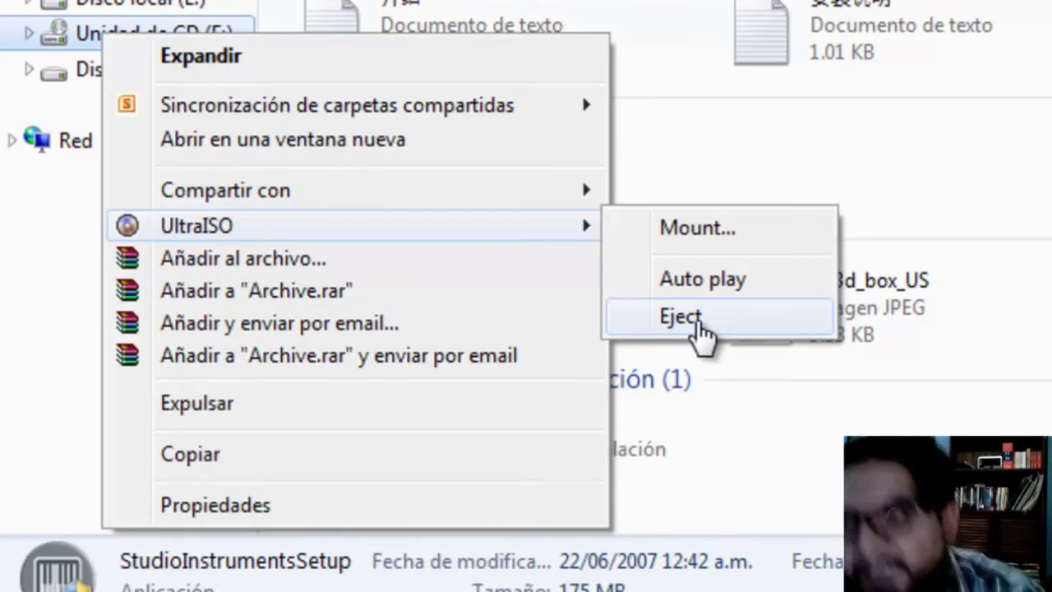
click(688, 318)
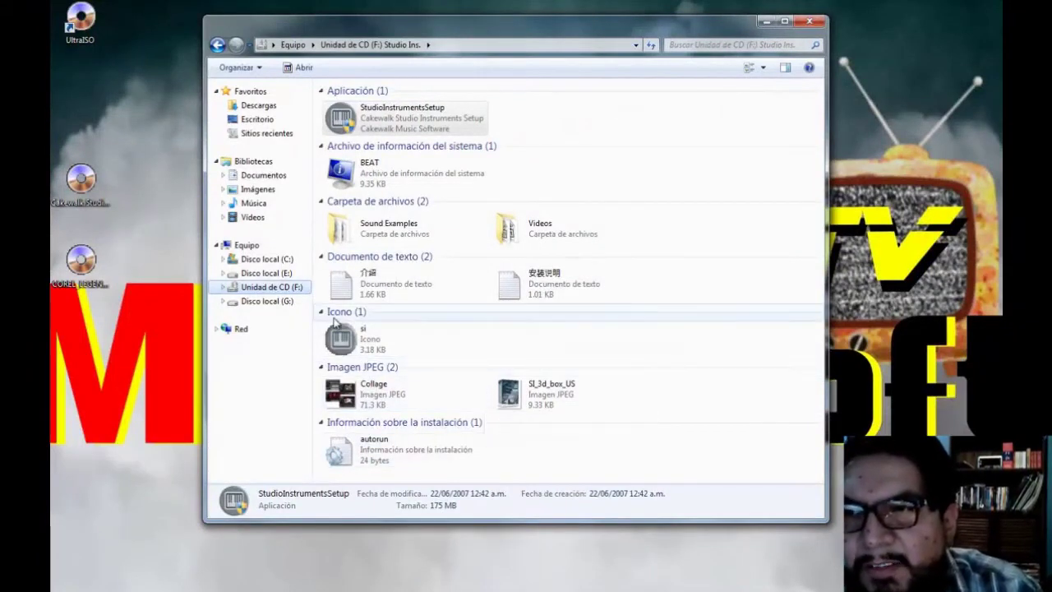
Switch to drive G: and back to CD drive F: to check whether the image is still mounted.
click(292, 288)
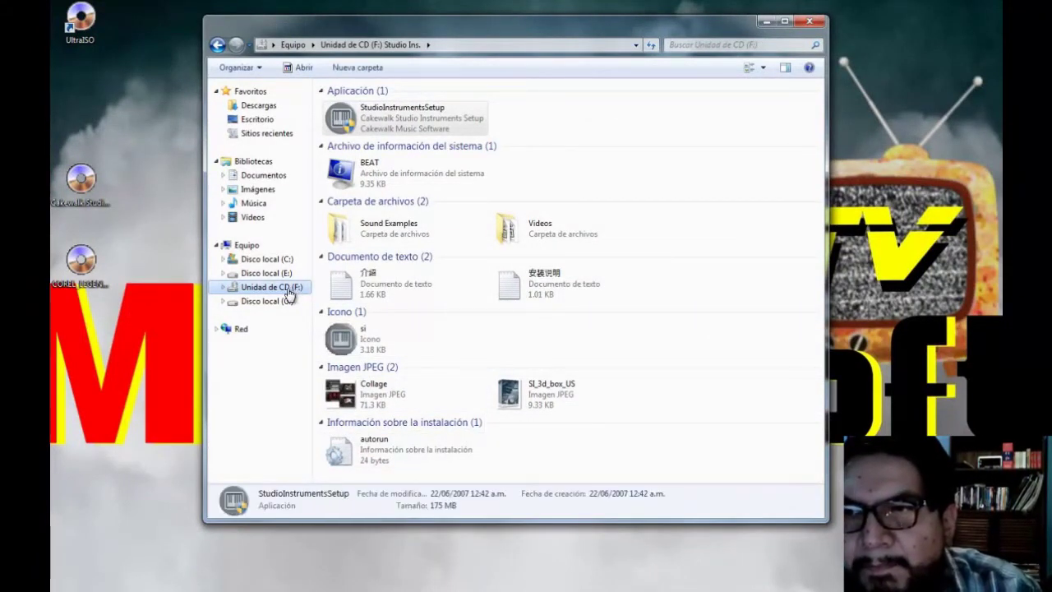
click(265, 300)
click(267, 288)
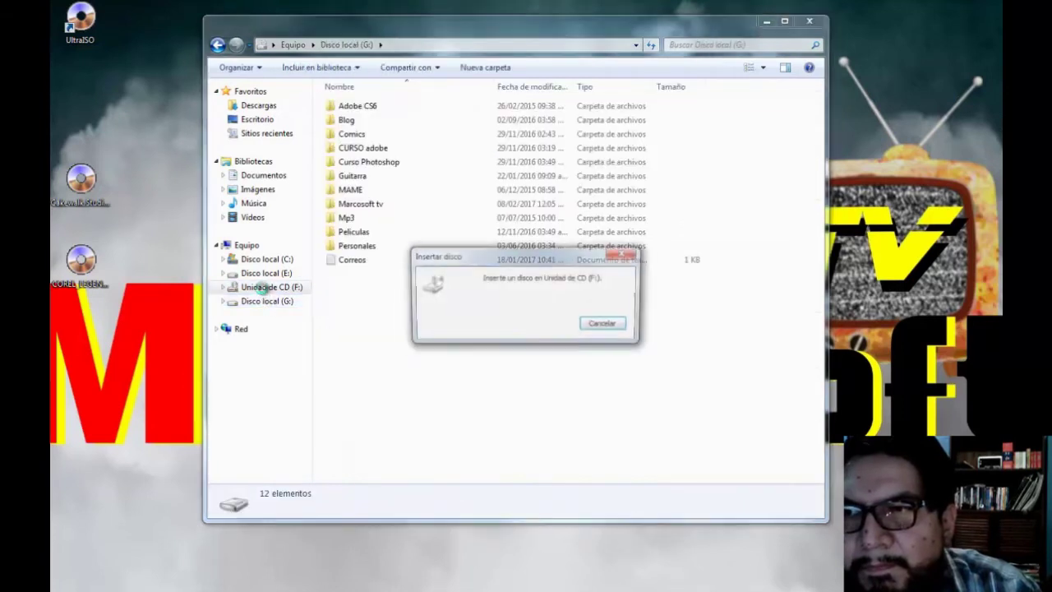
Dismiss the insert-disc prompts after retrying CD drive F:, and open the Equipo drive overview.
click(597, 323)
click(276, 287)
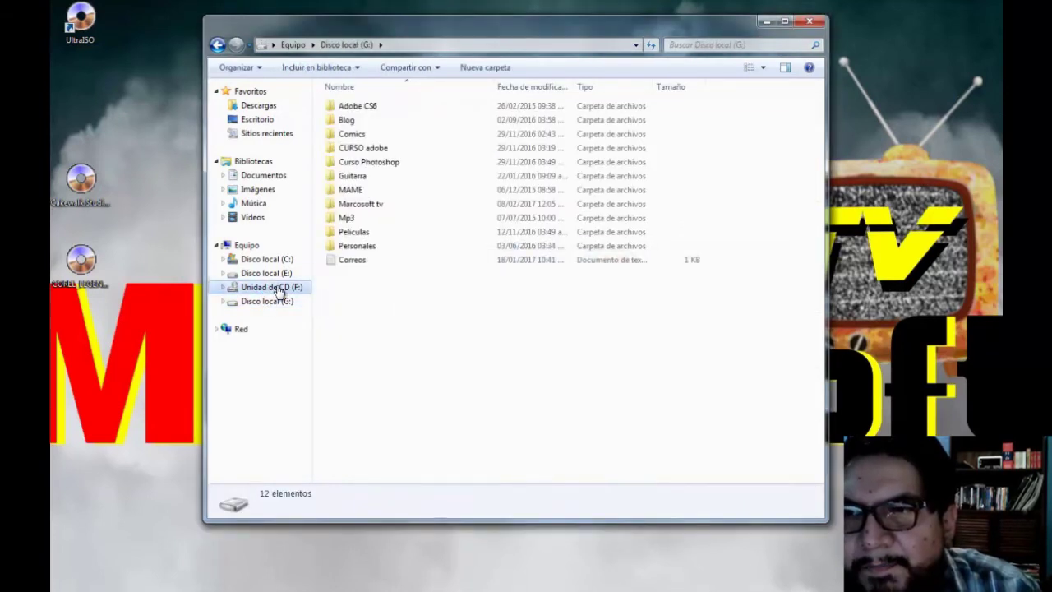
click(604, 324)
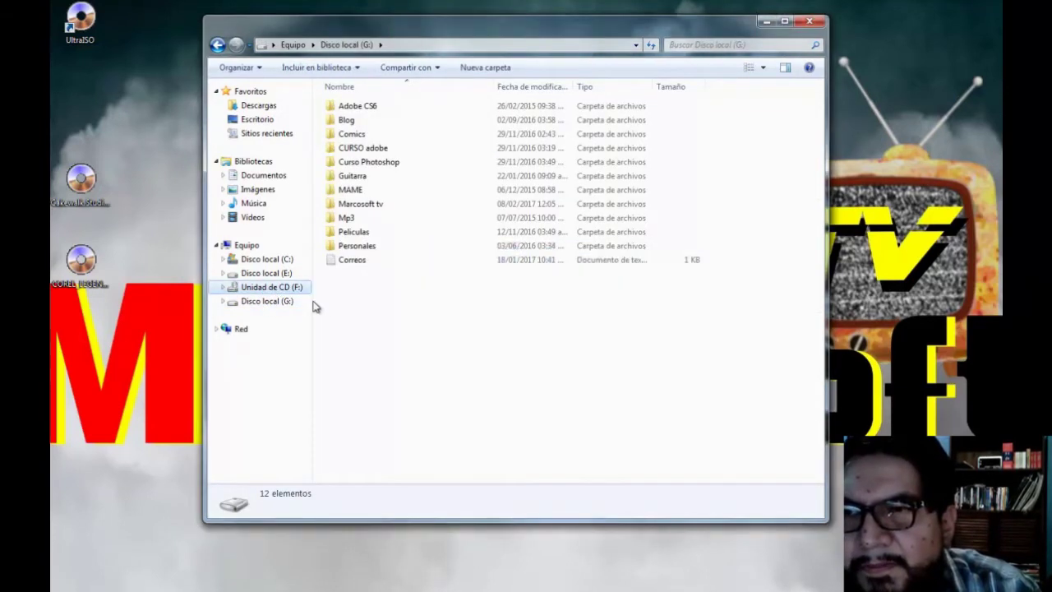
click(247, 245)
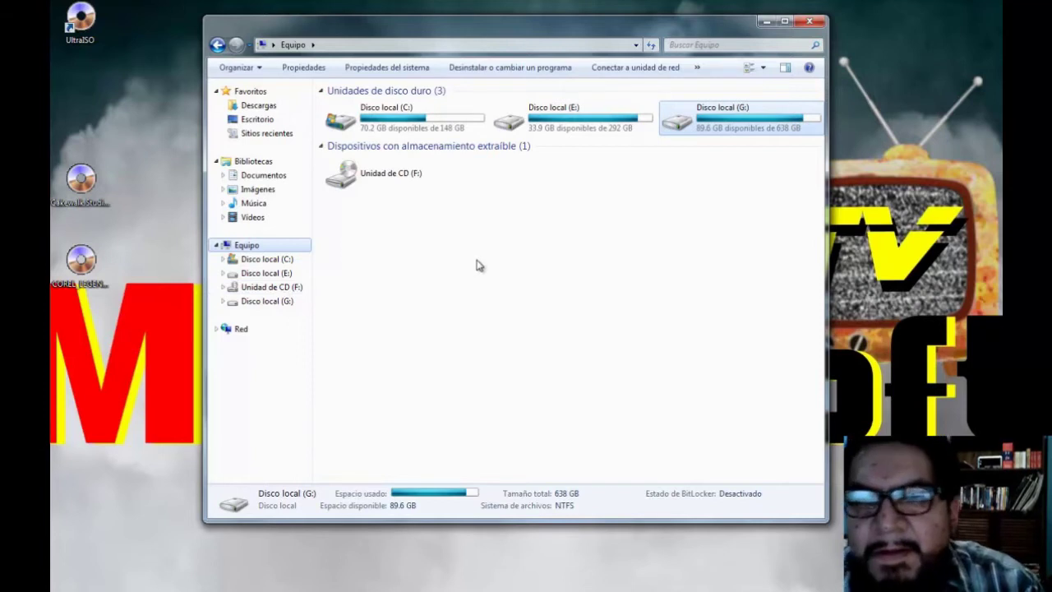
Mount the COREL_LEGEND_201 image from the desktop to drive F: with UltraISO and open that drive.
click(109, 281)
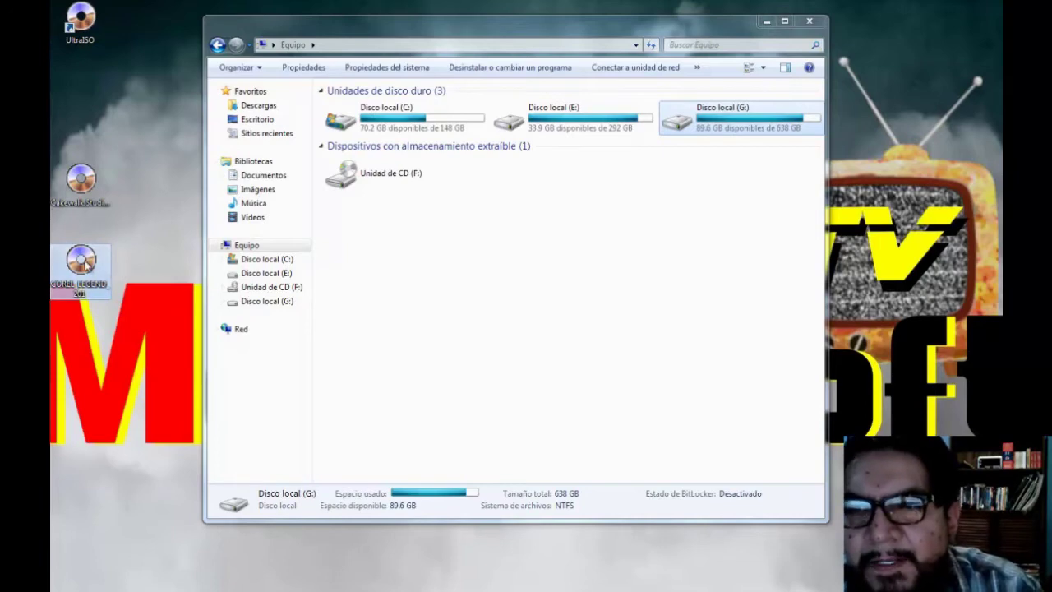
right_click(86, 264)
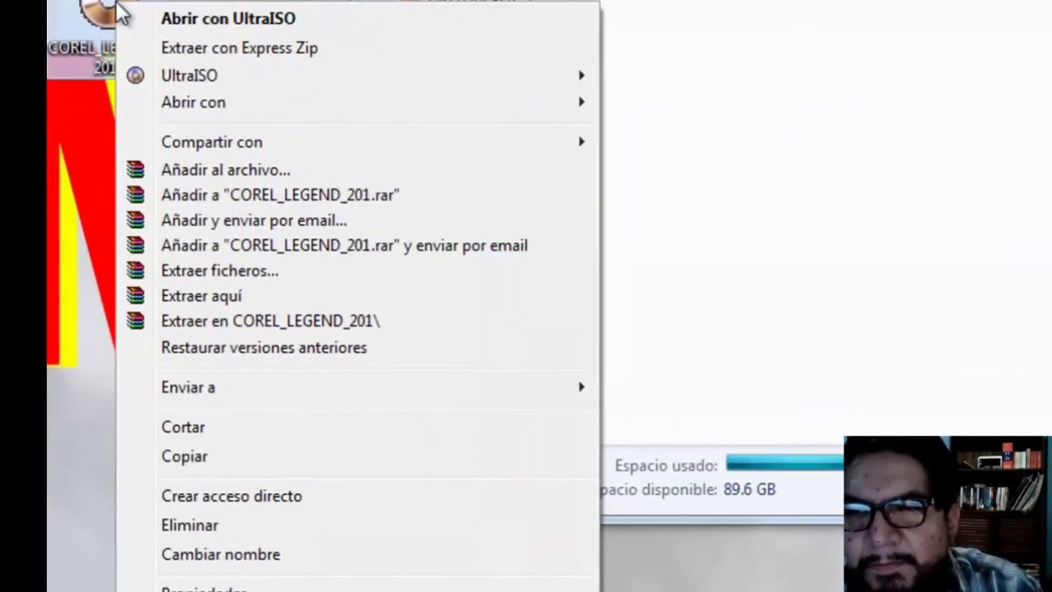
mouse_move(224, 73)
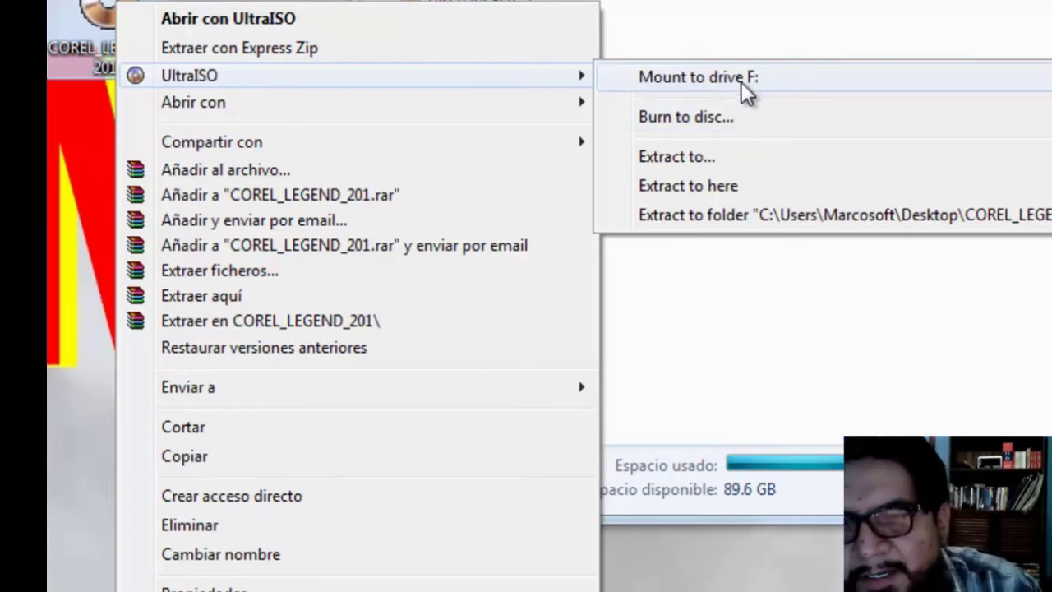
click(741, 79)
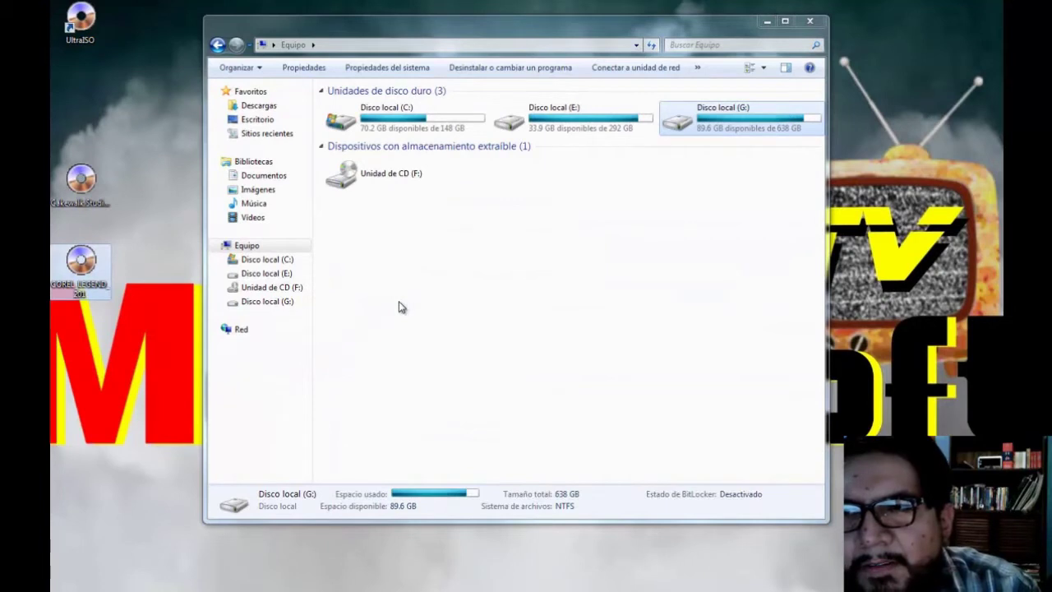
click(285, 289)
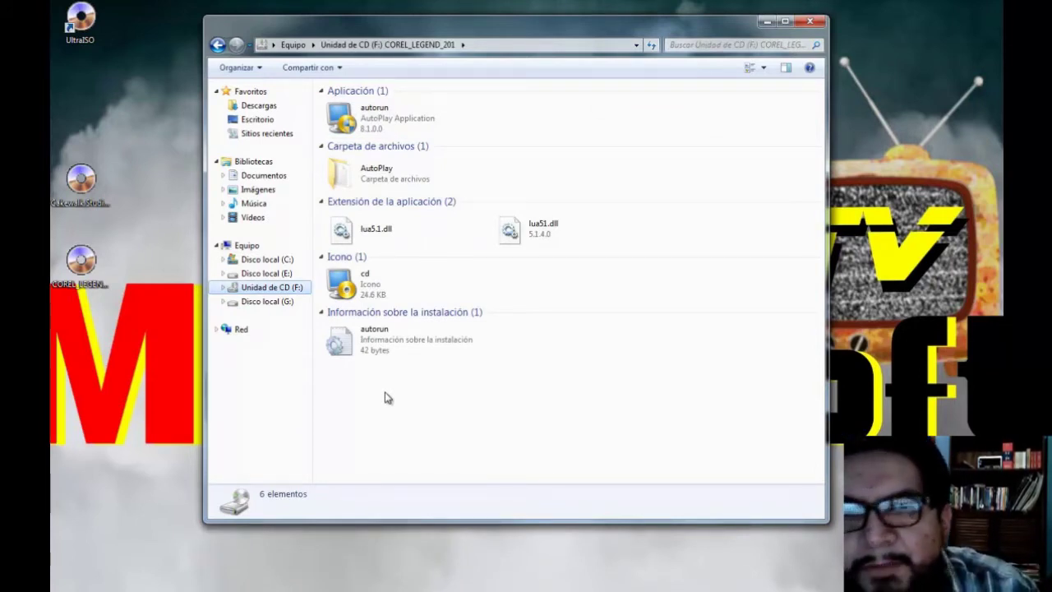
right_click(282, 292)
click(549, 369)
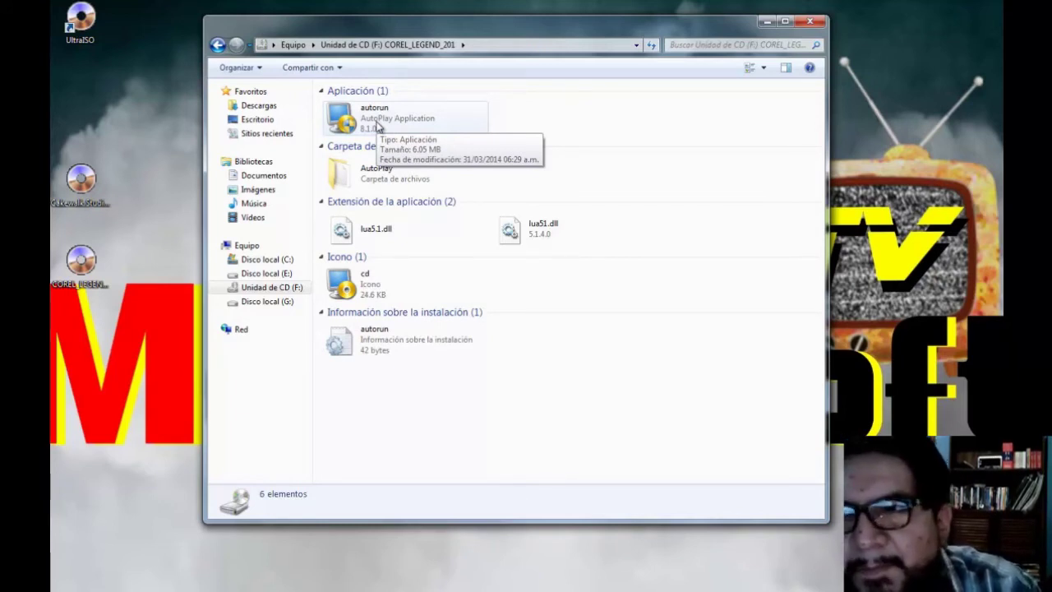
Run the autorun application from drive F: to view the Corel DRAW Legends 2014 launcher, and close it.
click(377, 125)
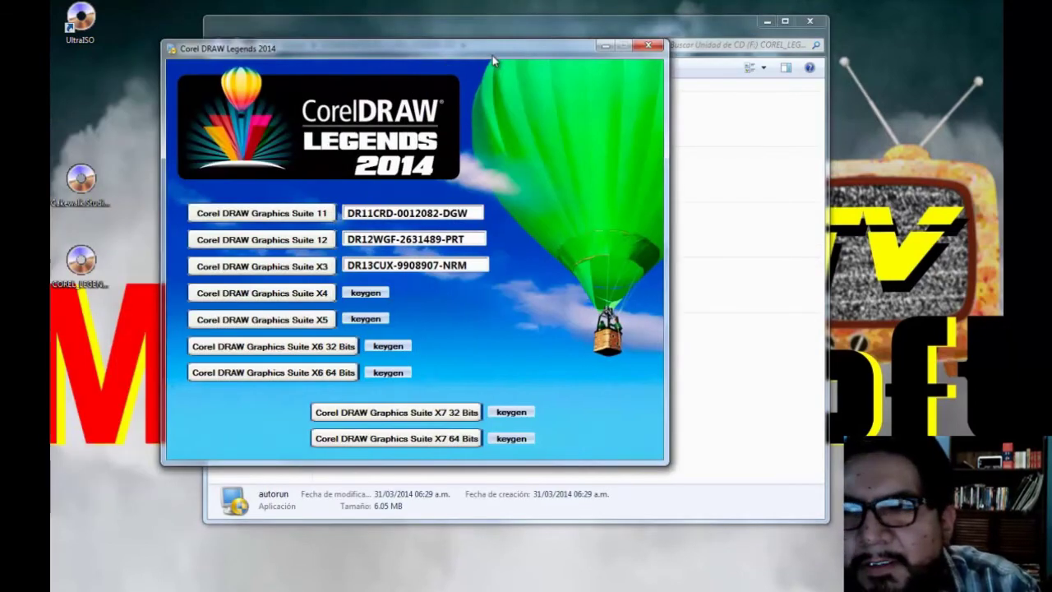
drag(492, 55, 501, 84)
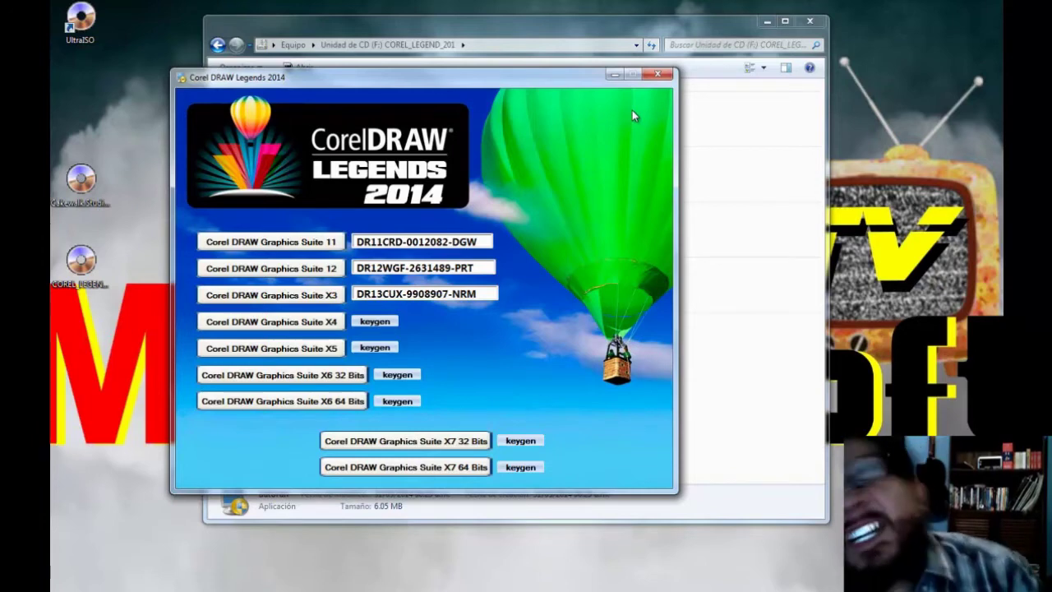
click(657, 75)
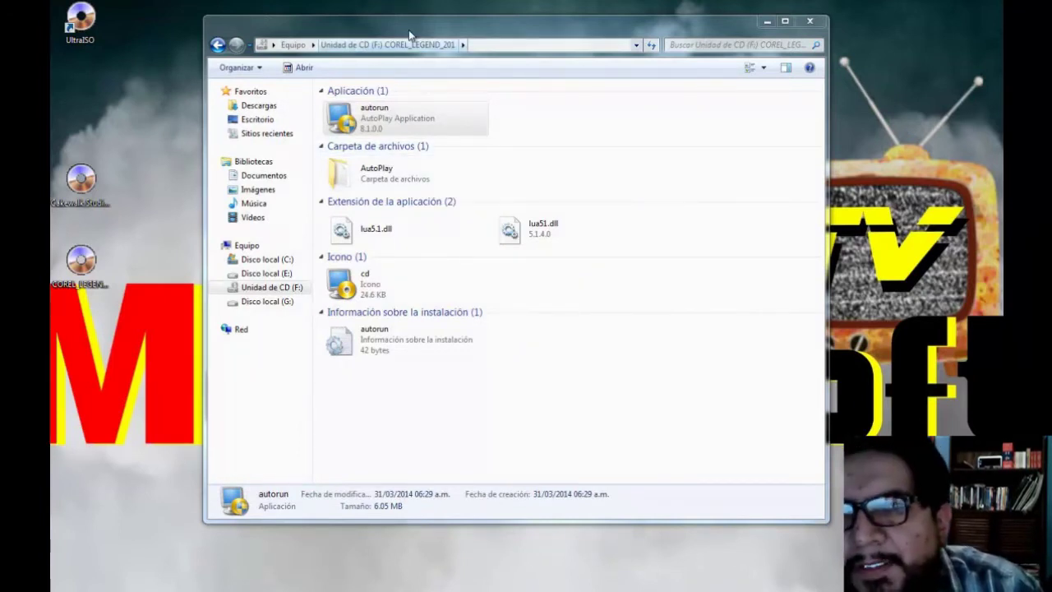
Move the Explorer window aside, look inside the disc's AutoPlay folder and return to the root of drive F:.
drag(415, 29, 524, 11)
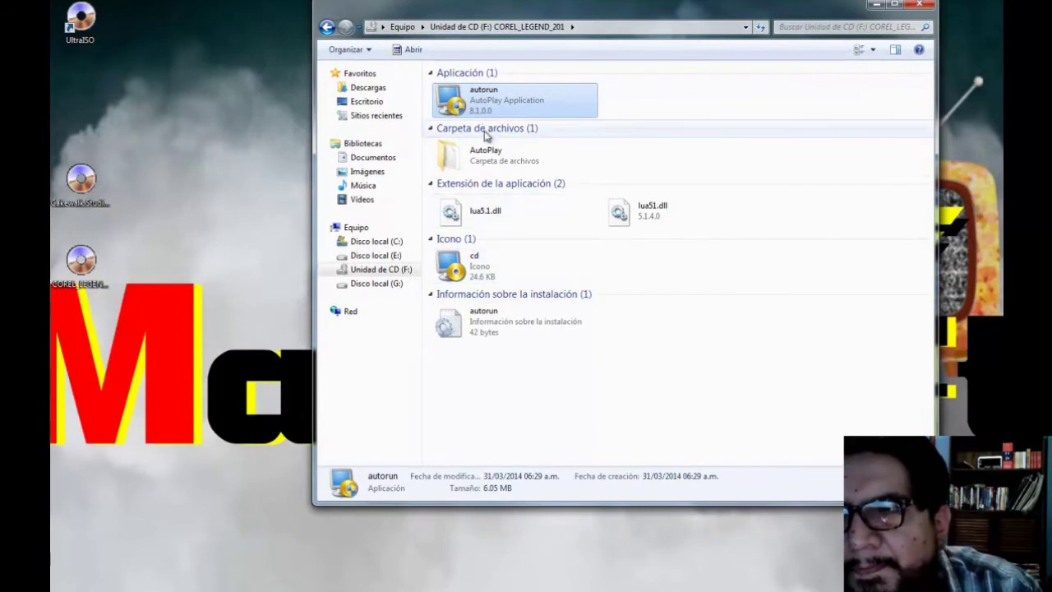
double_click(467, 160)
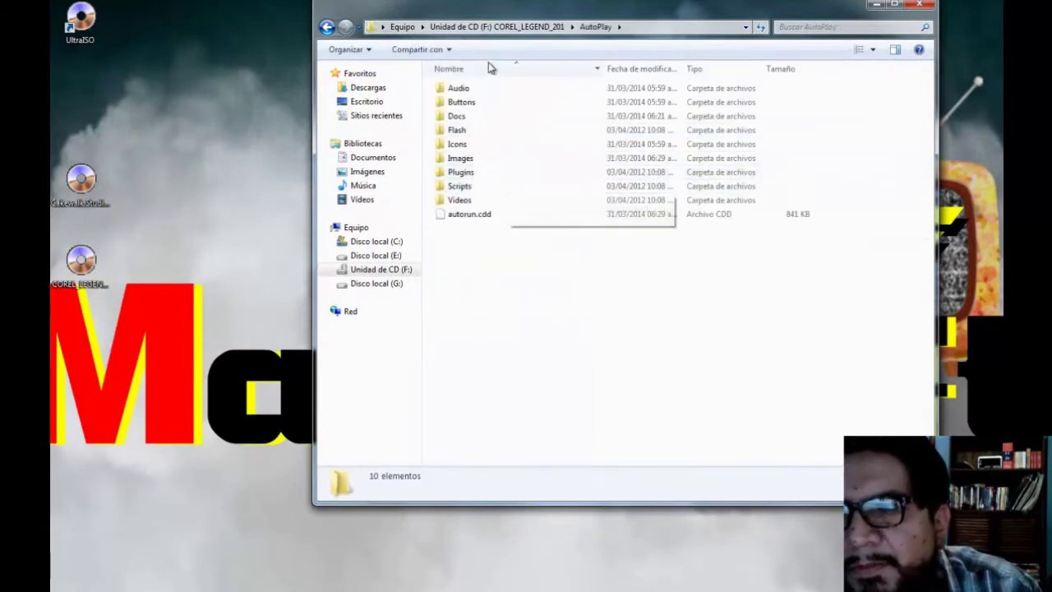
click(461, 29)
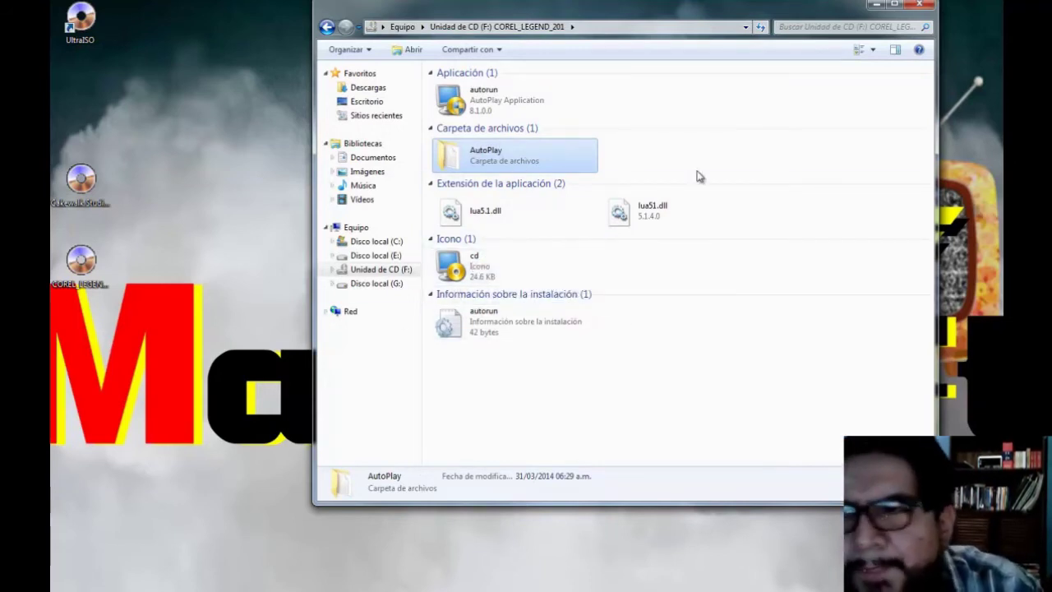
Copy lua51.dll from drive F: to the desktop.
click(637, 211)
right_click(633, 212)
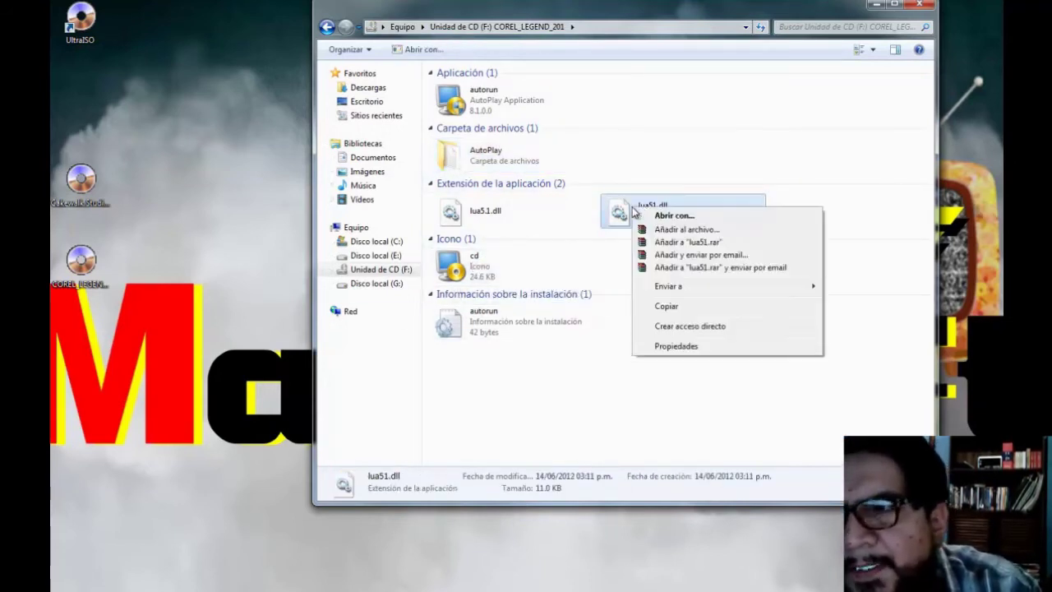
click(682, 307)
right_click(184, 218)
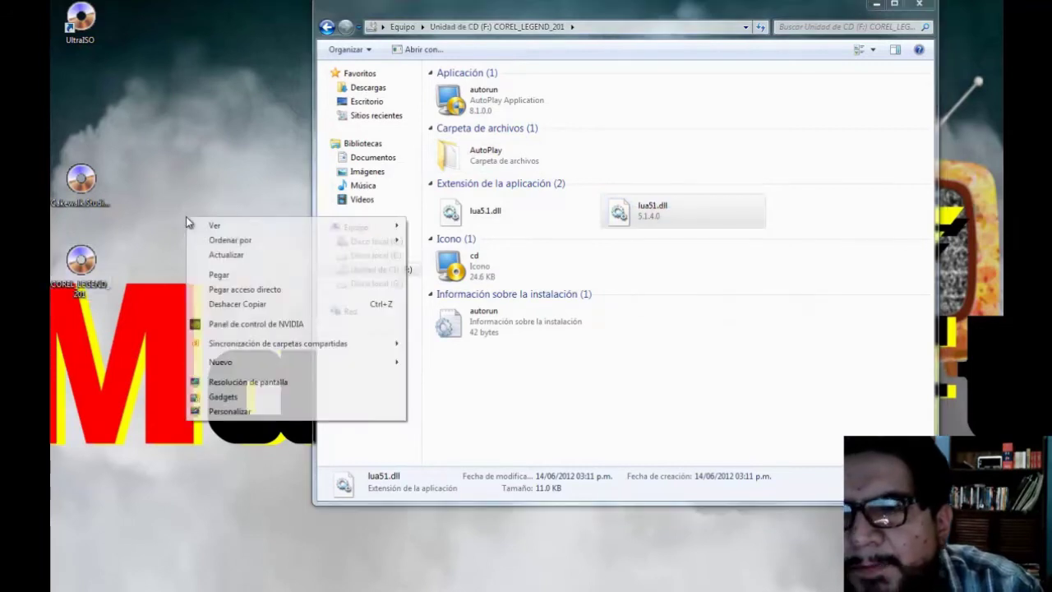
click(239, 276)
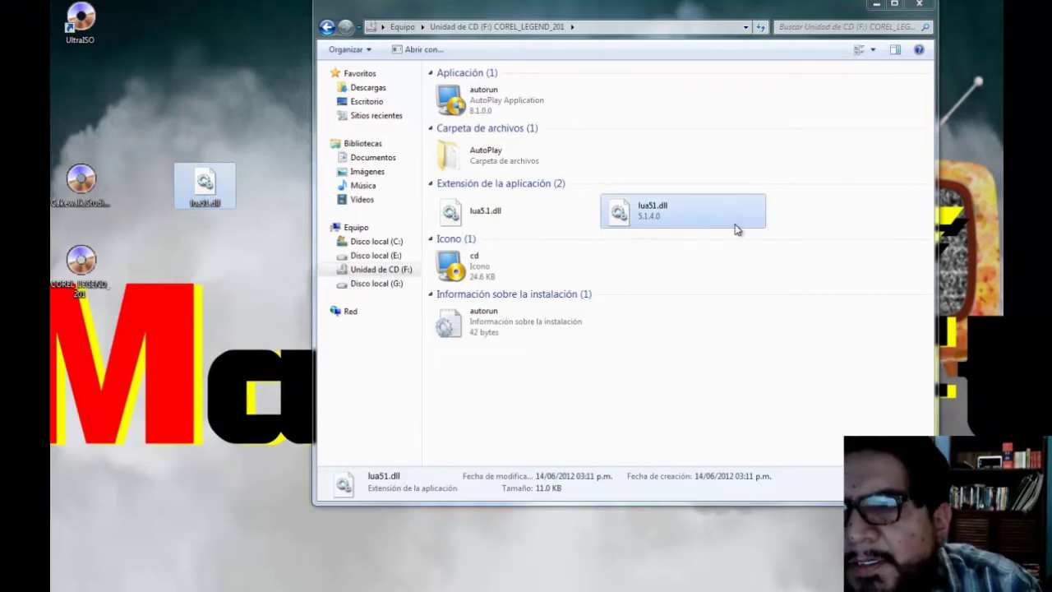
Delete the copy of lua51.dll from the desktop.
click(230, 218)
click(207, 189)
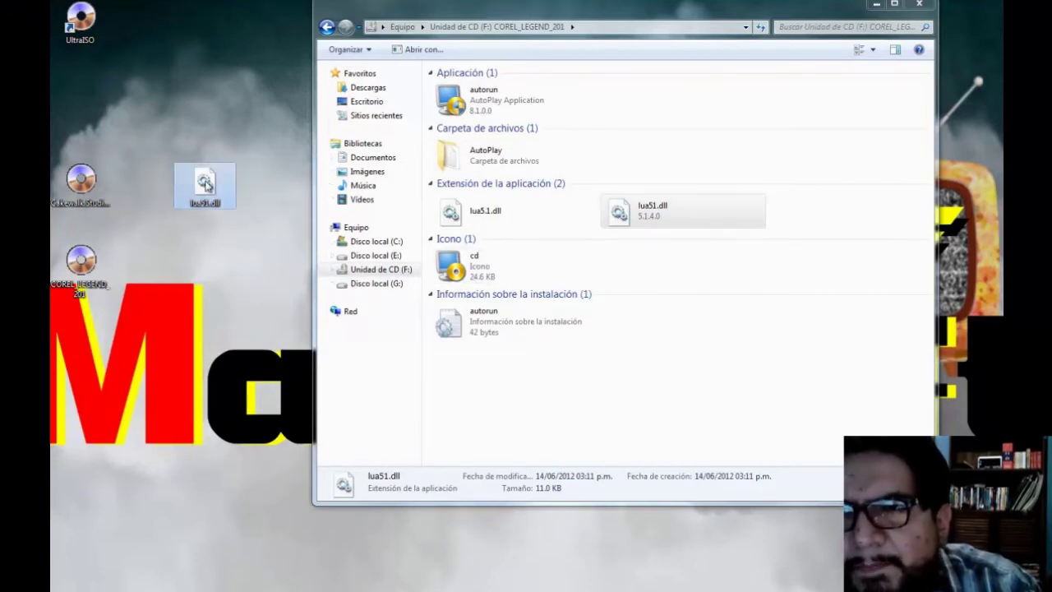
key(Delete)
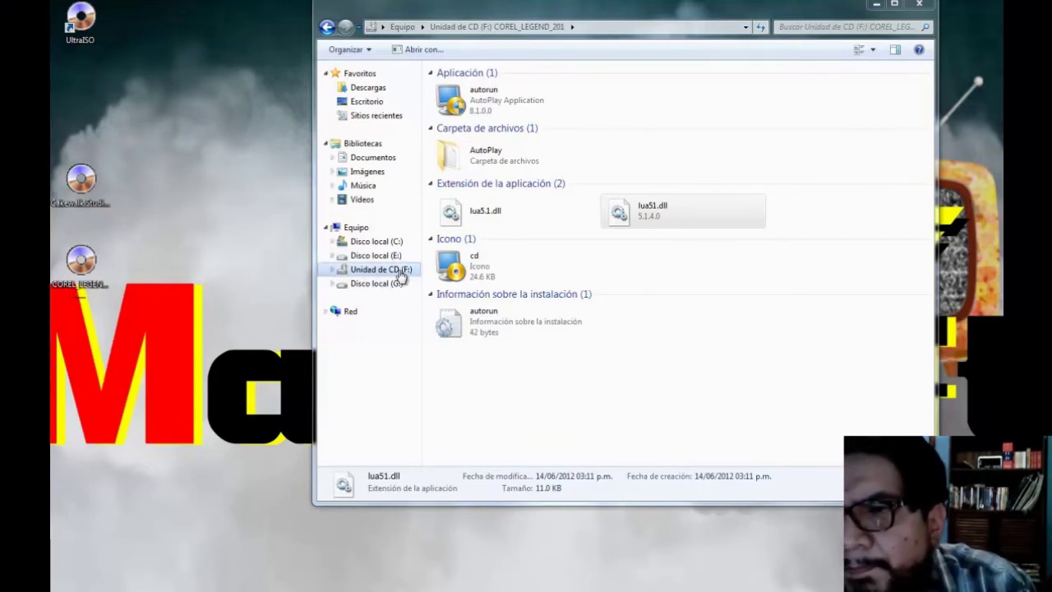
Eject the COREL_LEGEND_201 image from CD drive F: with UltraISO and close the Explorer window.
click(372, 271)
right_click(372, 271)
mouse_move(409, 344)
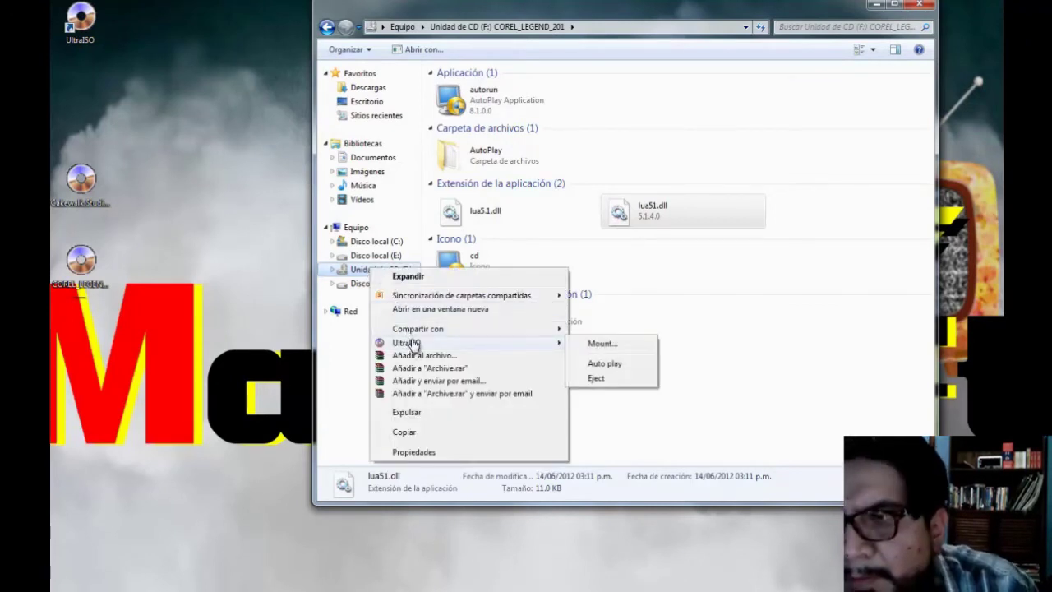
click(615, 380)
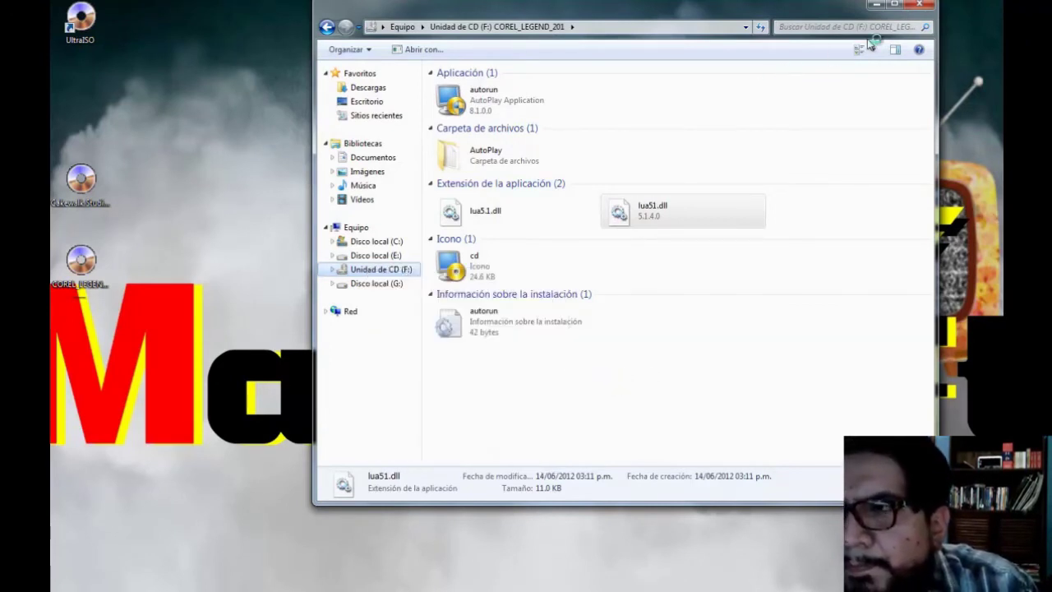
click(919, 5)
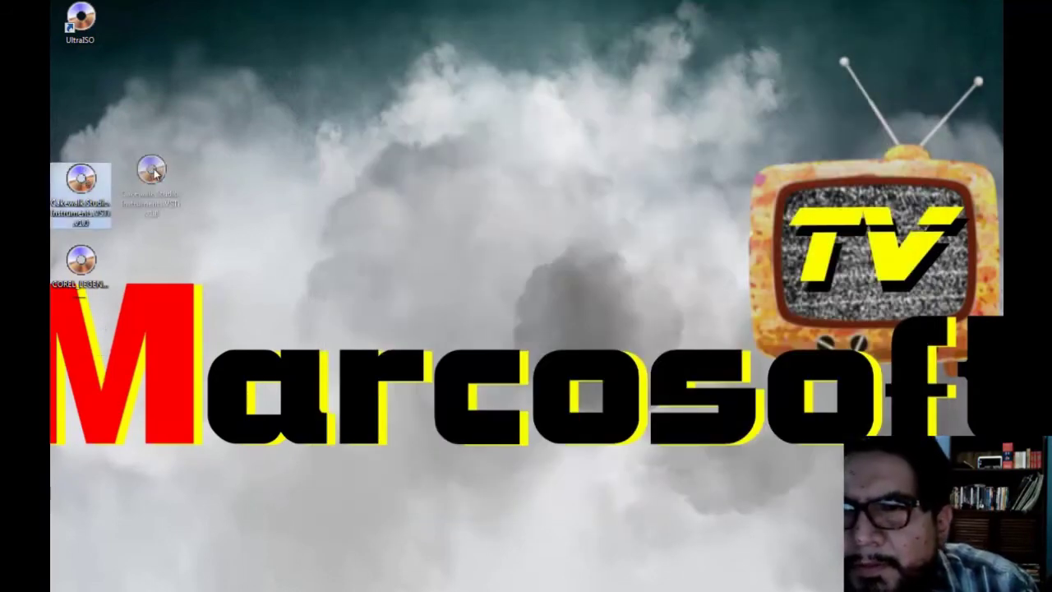
Move the Cakewalk Studio Instruments image to the upper middle of the desktop and mount it to drive F: with UltraISO.
drag(89, 184, 450, 35)
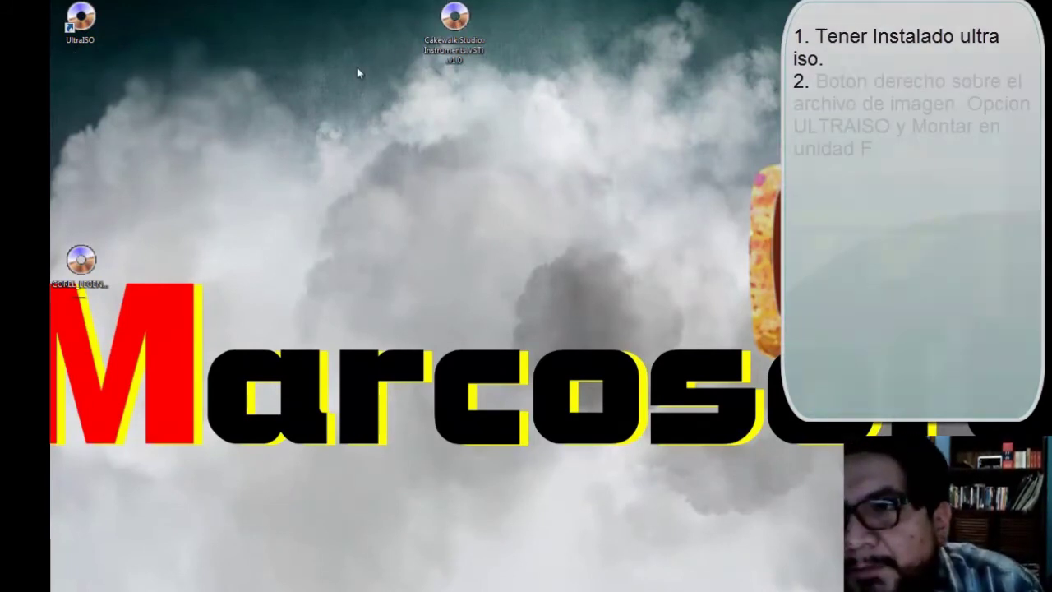
right_click(446, 23)
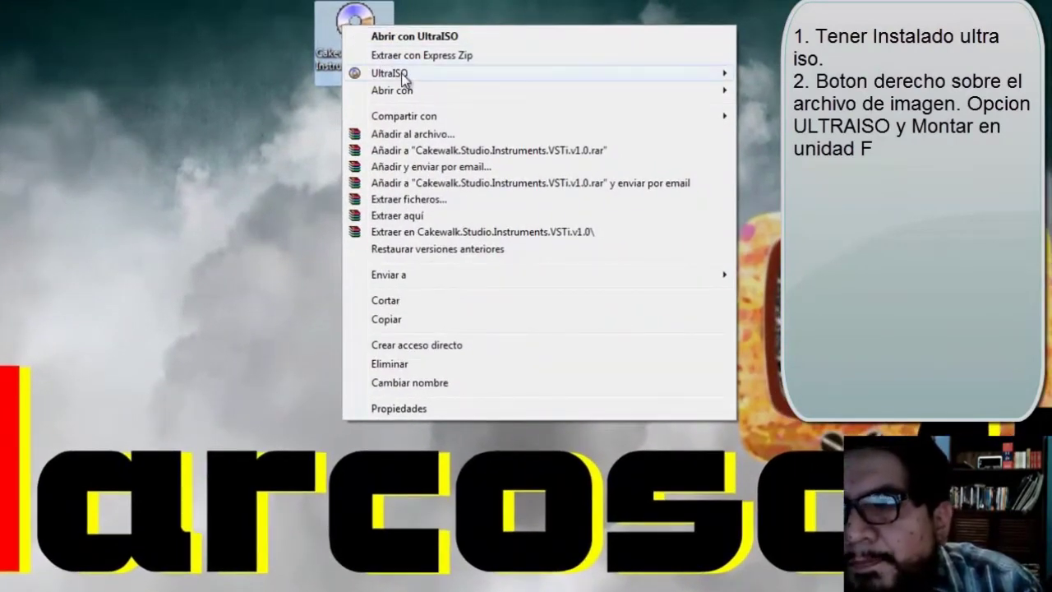
mouse_move(386, 78)
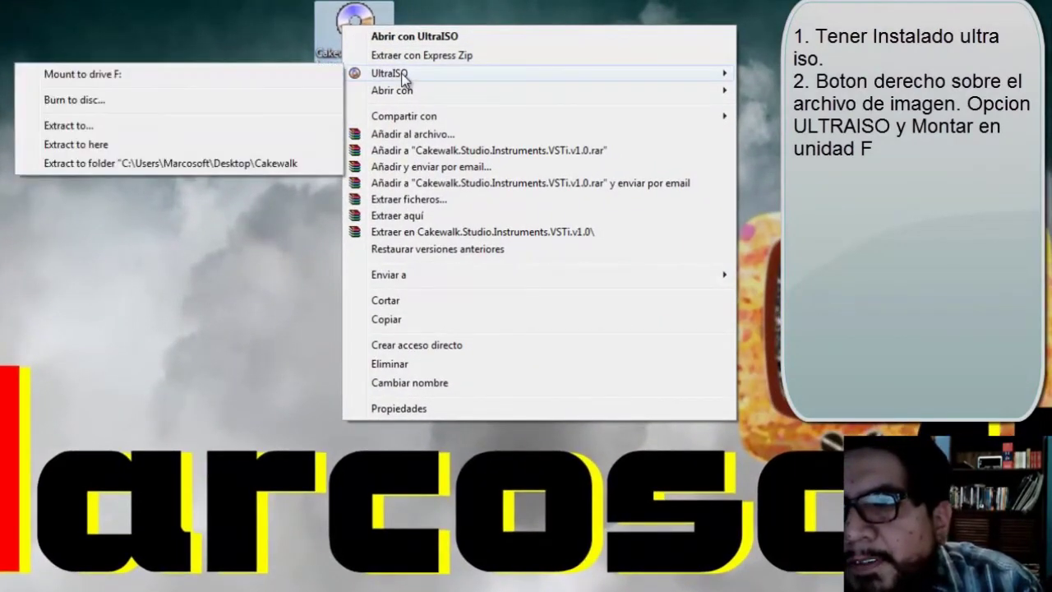
click(207, 74)
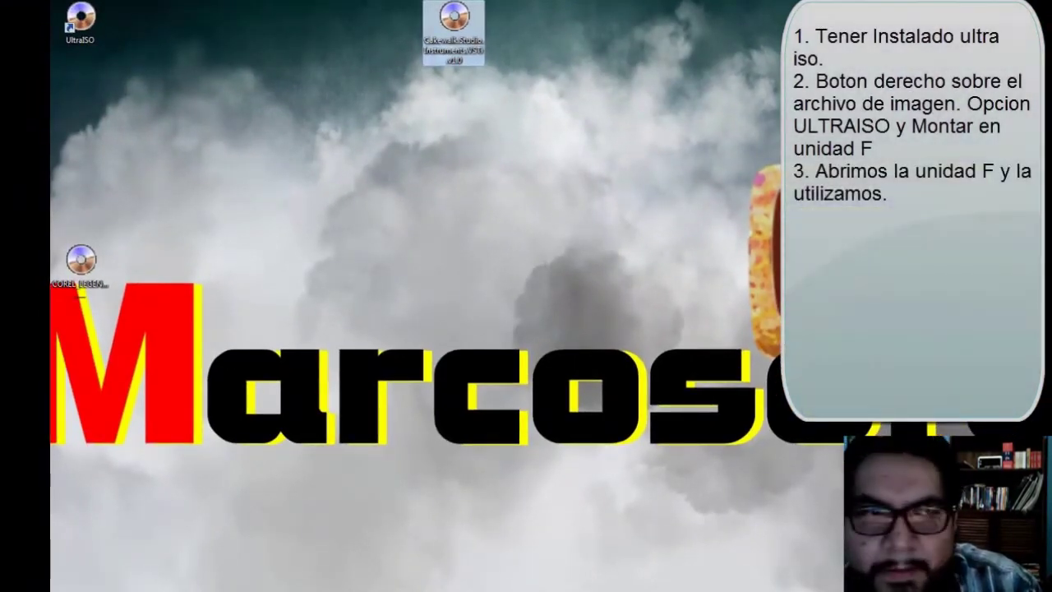
Open a new Explorer window and display the contents of CD drive F: with the Studio Instruments disc.
key(super+e)
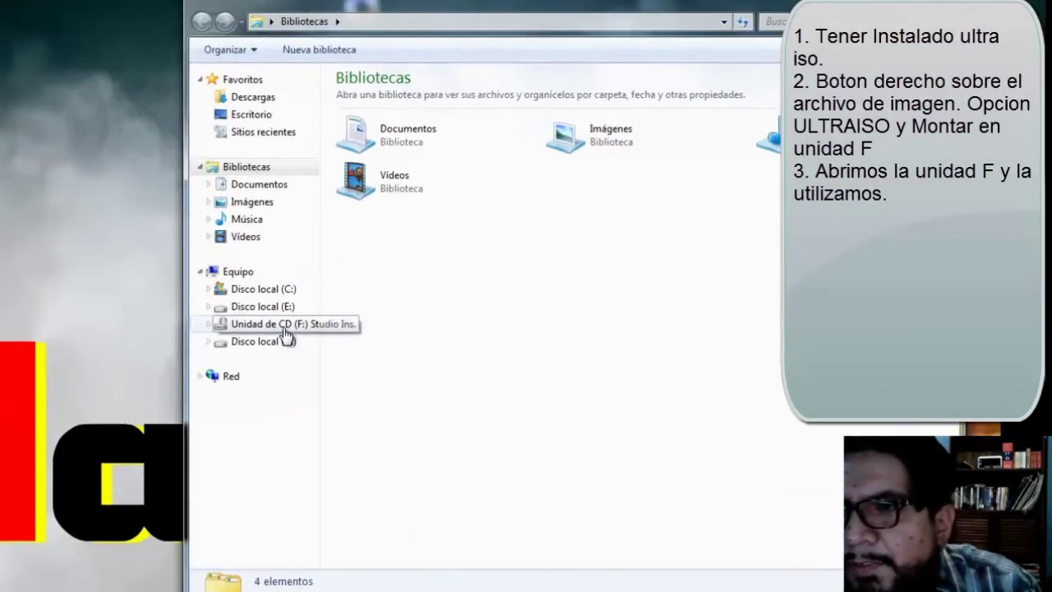
click(389, 270)
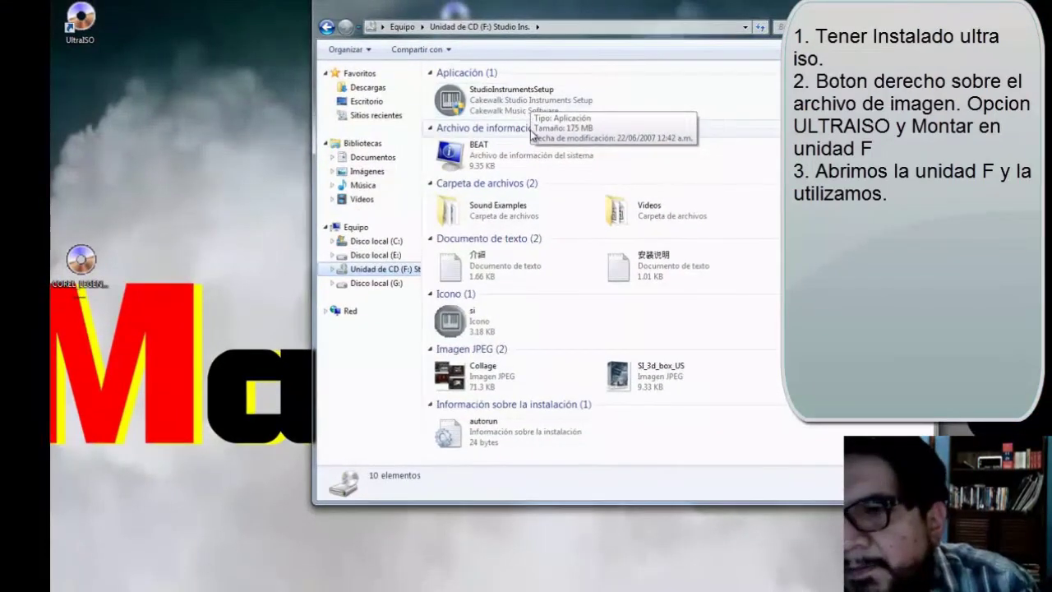
right_click(381, 271)
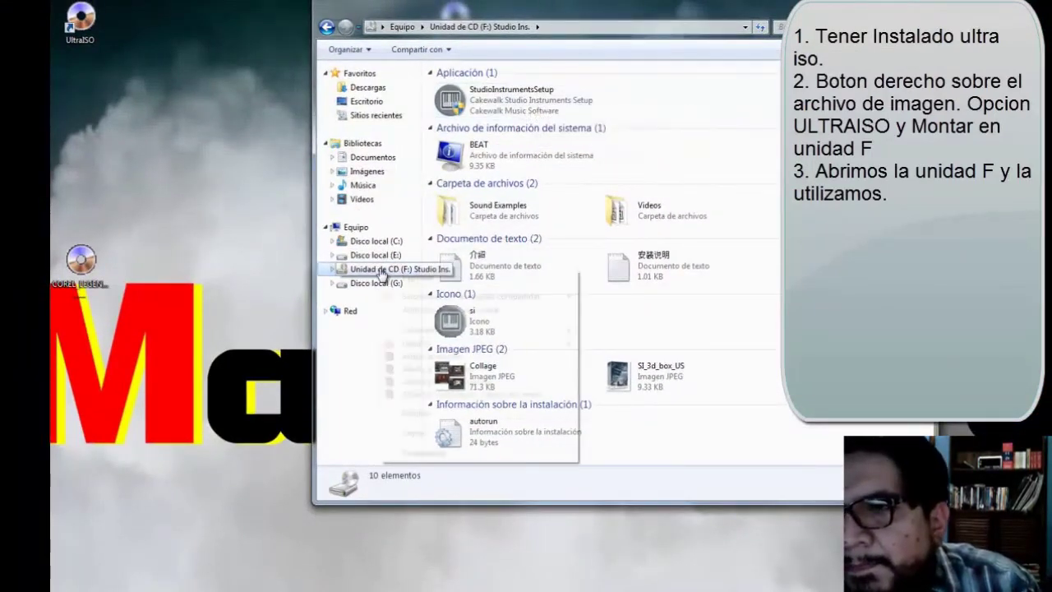
click(694, 103)
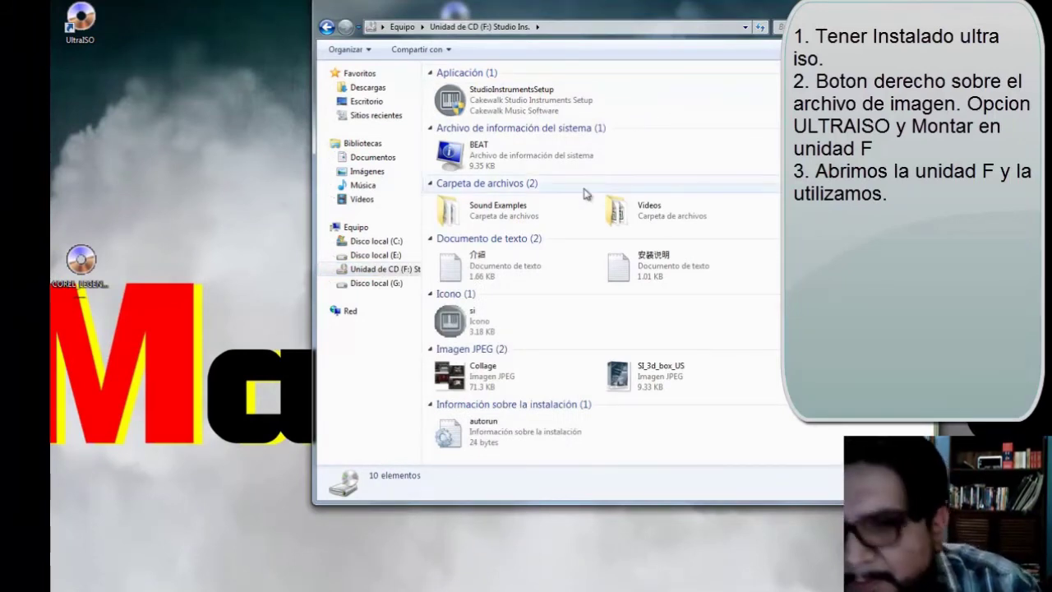
Eject the Studio Instruments image from CD drive F: with UltraISO.
right_click(396, 272)
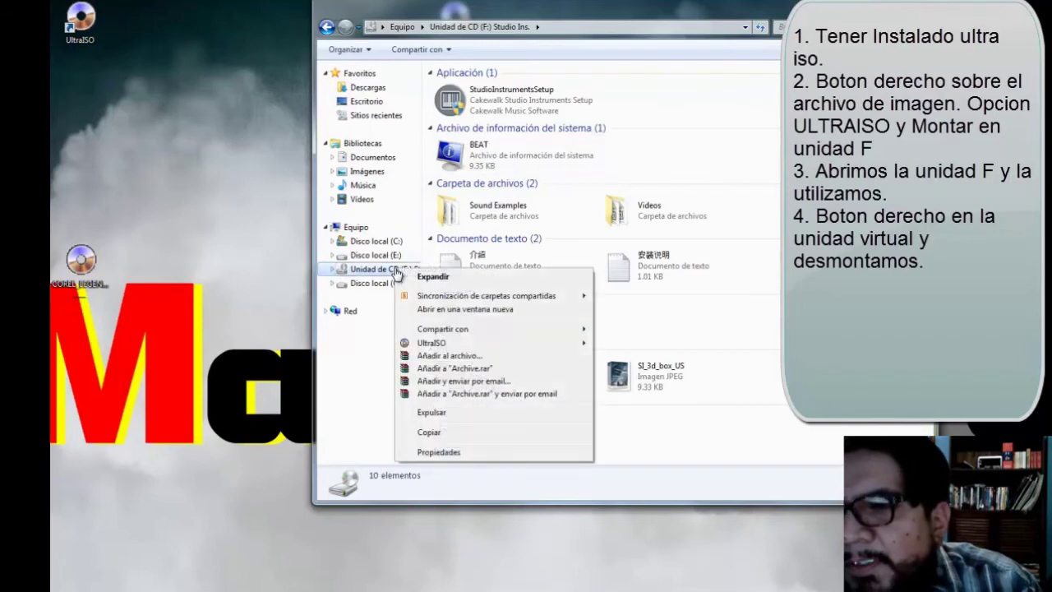
click(367, 277)
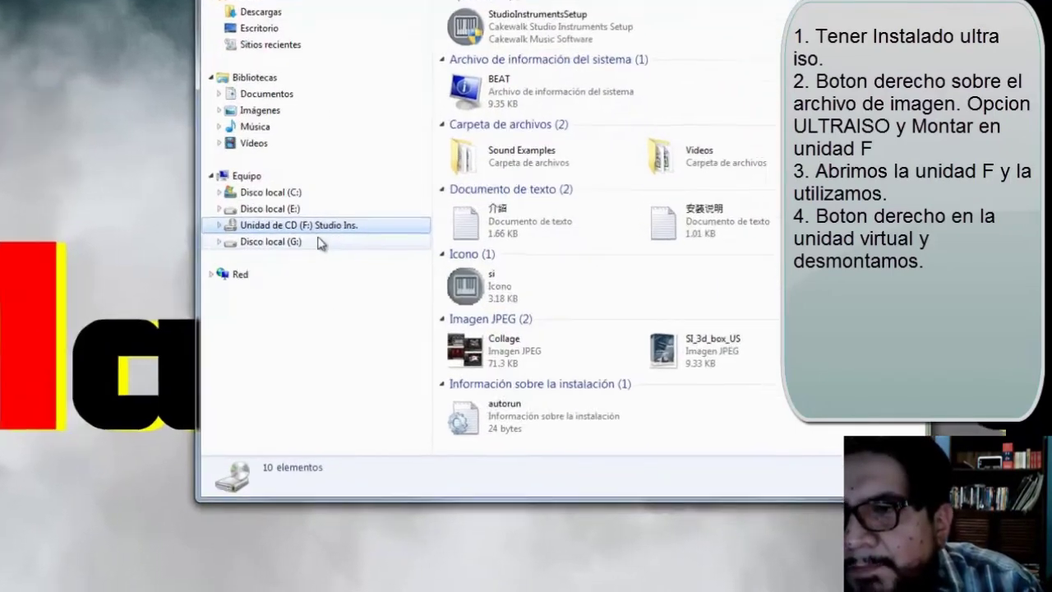
right_click(412, 271)
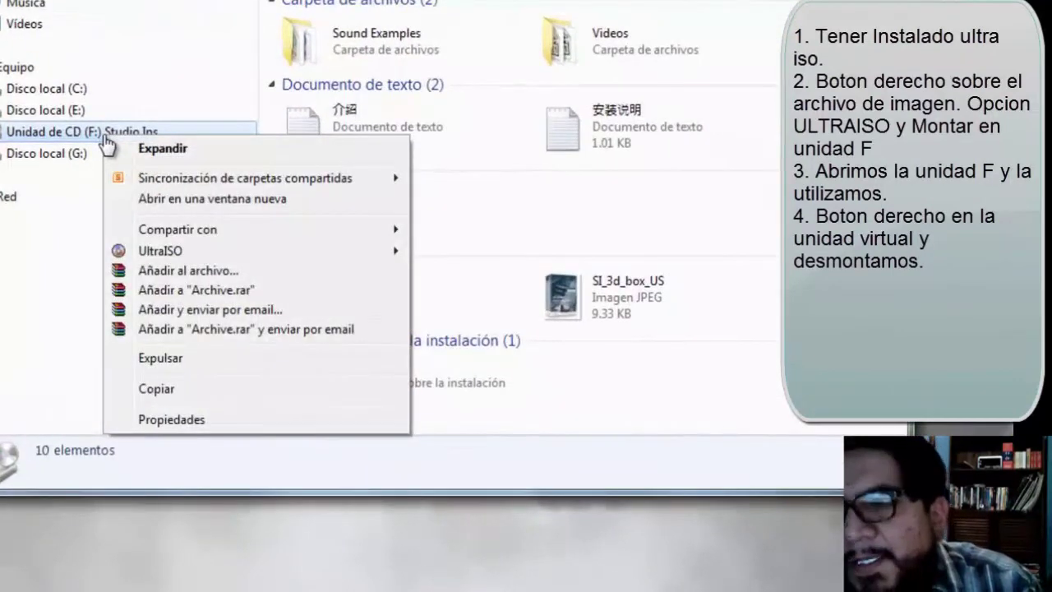
mouse_move(215, 253)
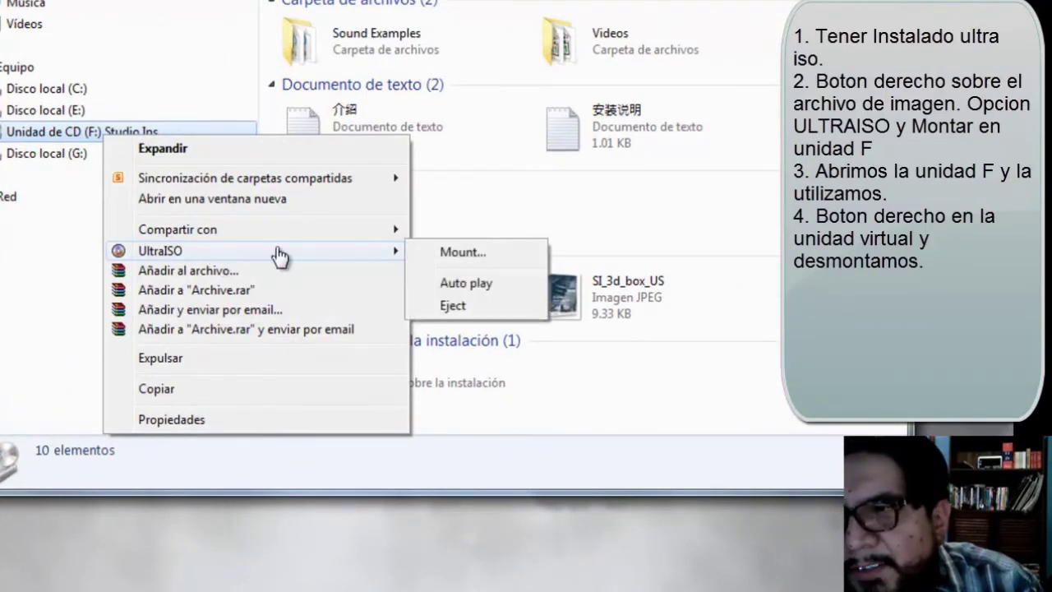
click(451, 308)
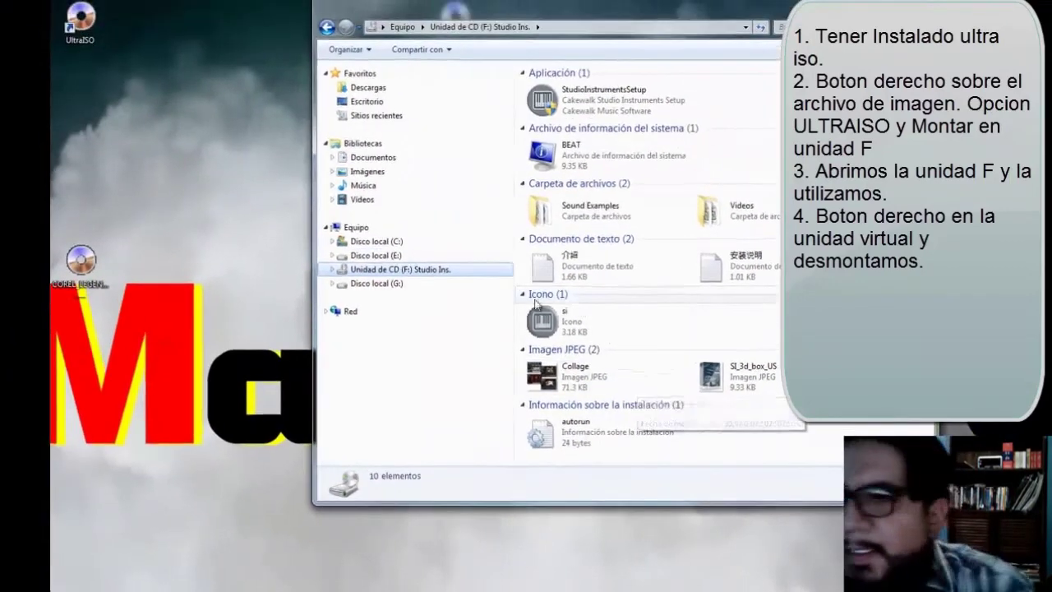
Check the state of CD drive F: by going through drives G: and F: to the Equipo overview.
click(374, 282)
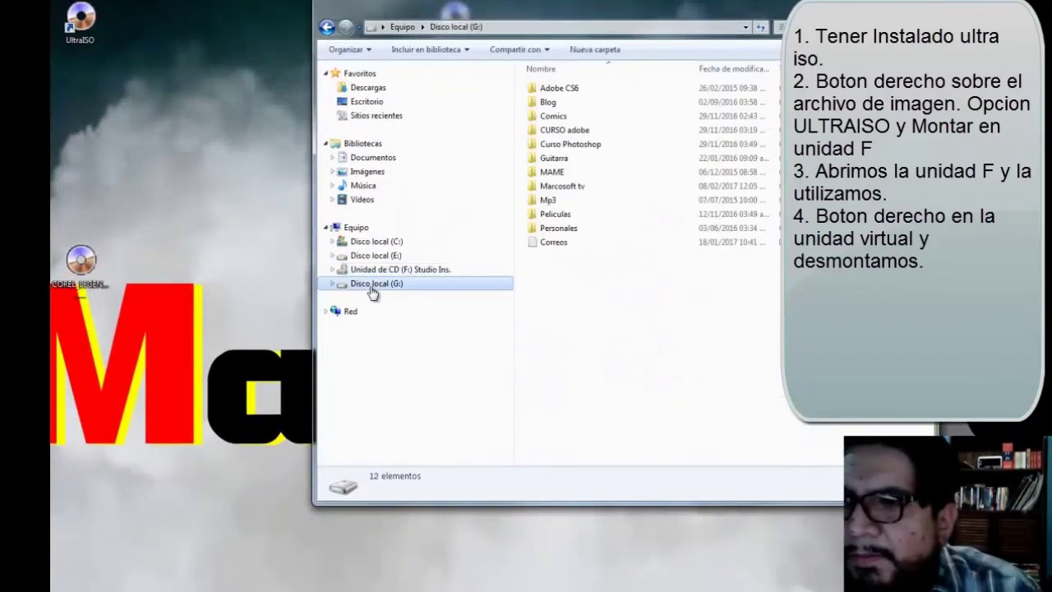
click(374, 271)
click(606, 324)
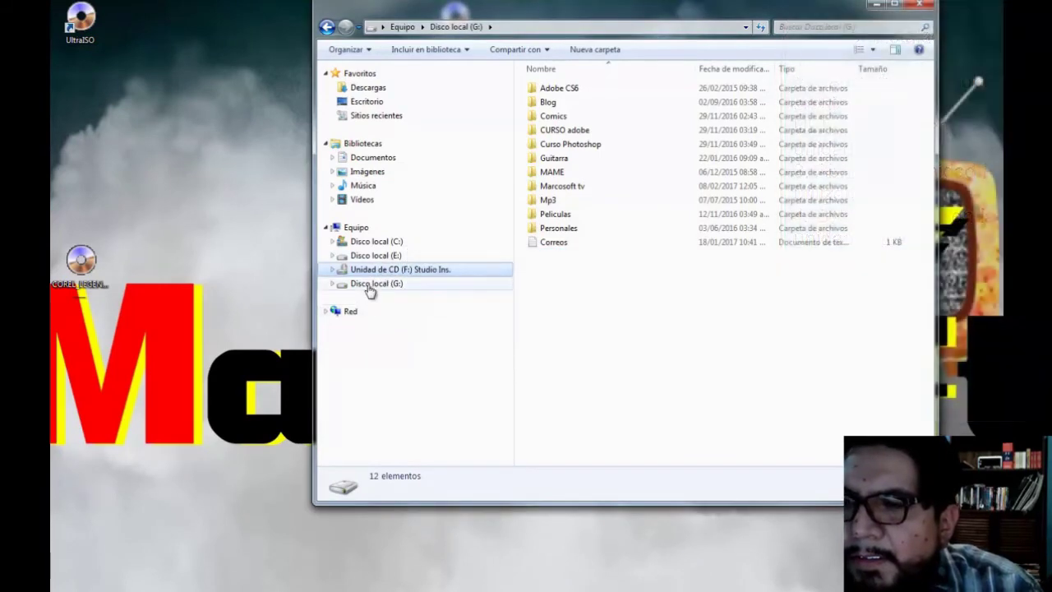
click(346, 228)
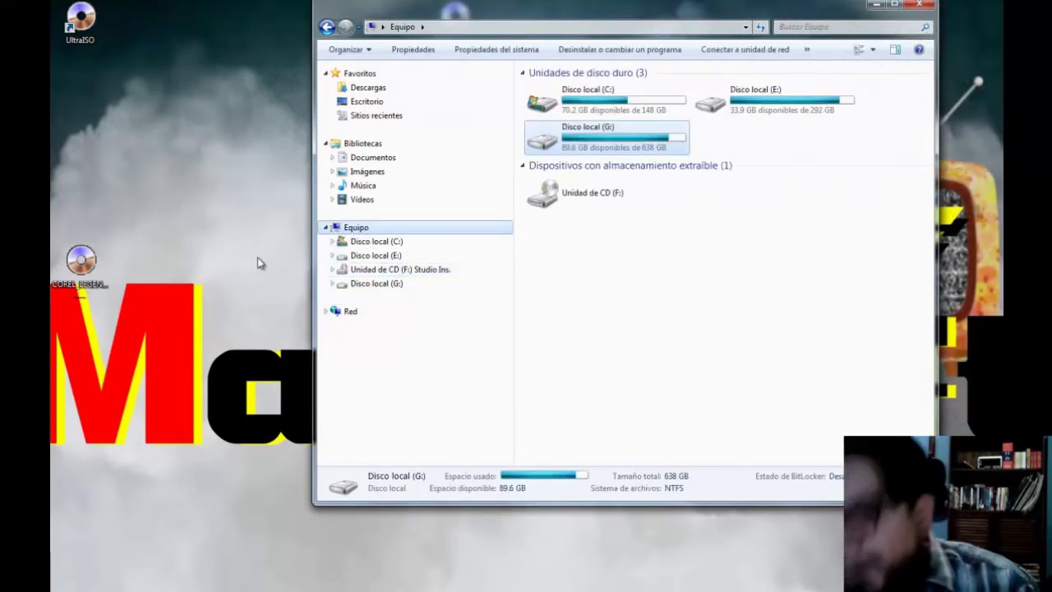
Mount the COREL_LEGEND_201 desktop image to drive F: with UltraISO and display the drive's contents.
right_click(88, 271)
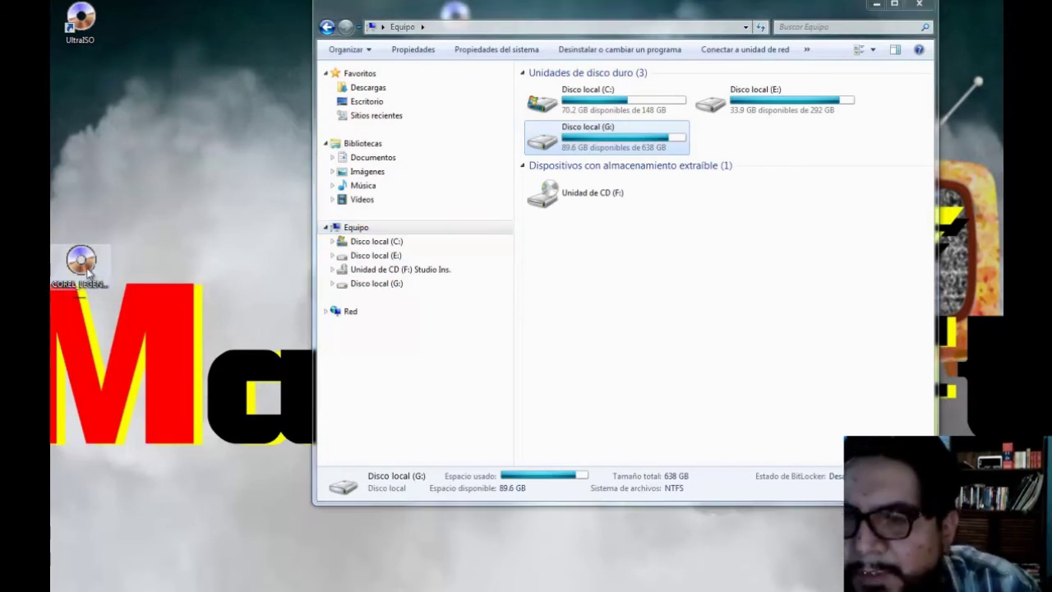
click(88, 271)
right_click(83, 263)
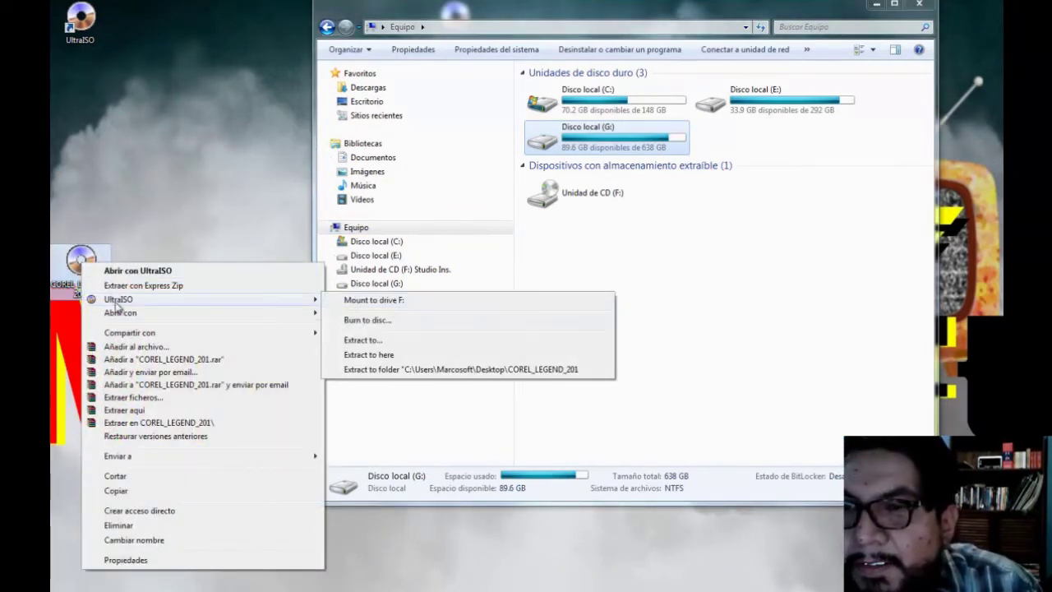
click(151, 209)
right_click(82, 264)
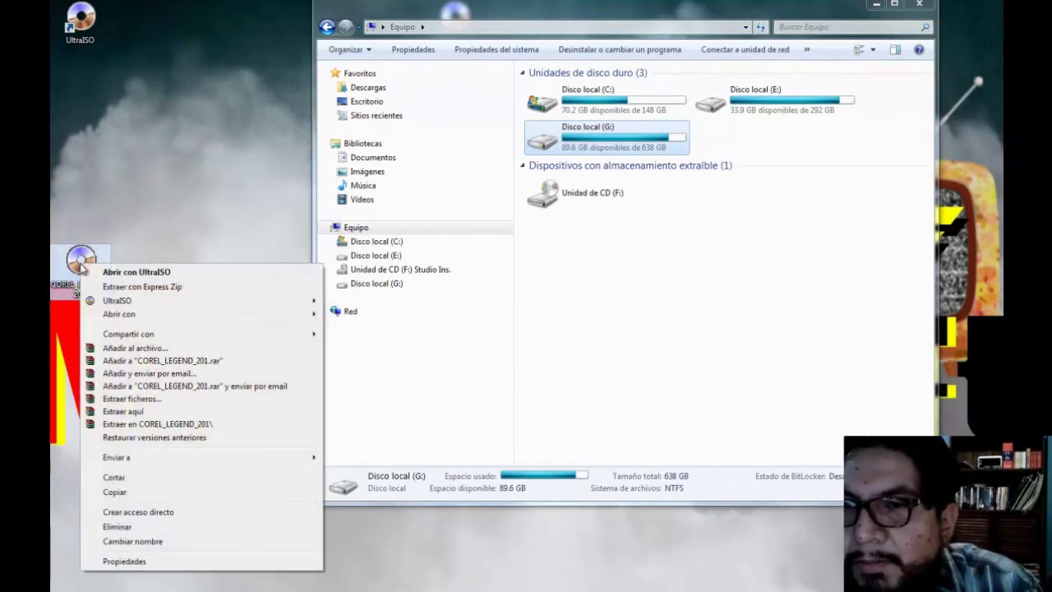
mouse_move(170, 303)
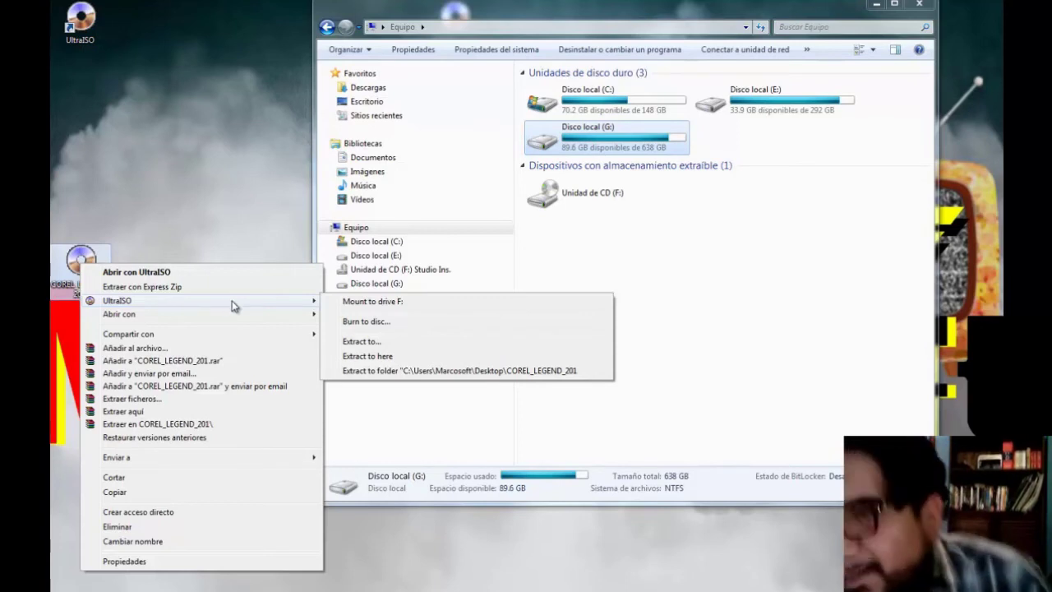
click(369, 301)
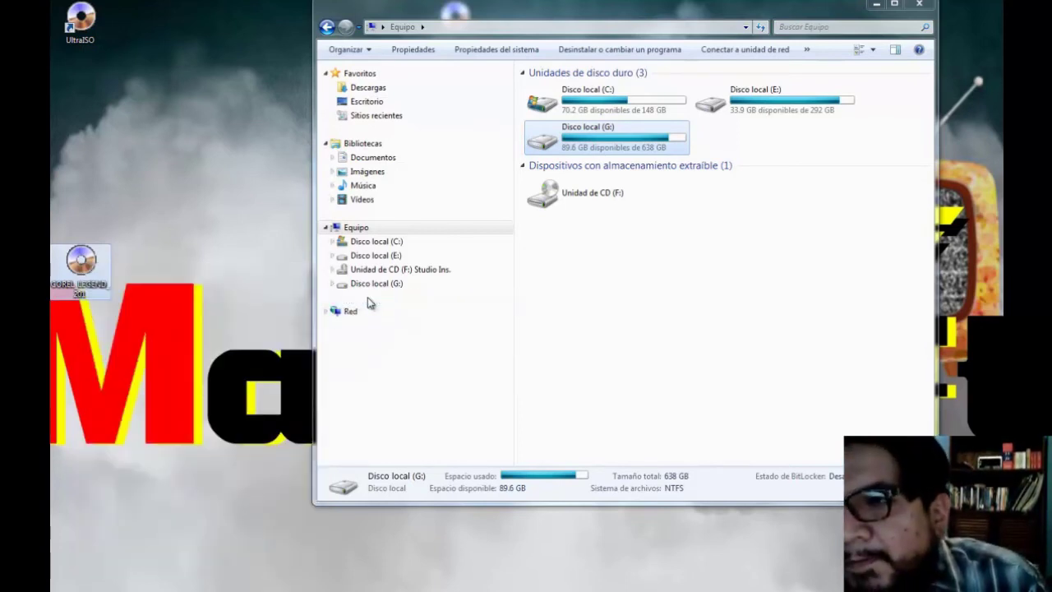
click(411, 271)
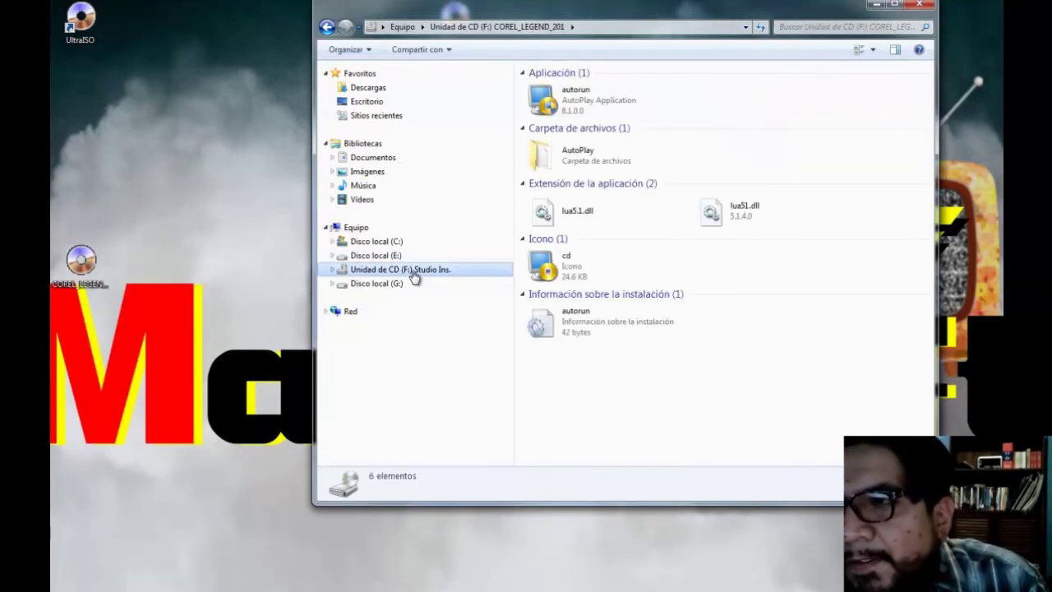
Run UltraISO's Auto play on the COREL_LEGEND_201 disc in CD drive F:.
right_click(399, 274)
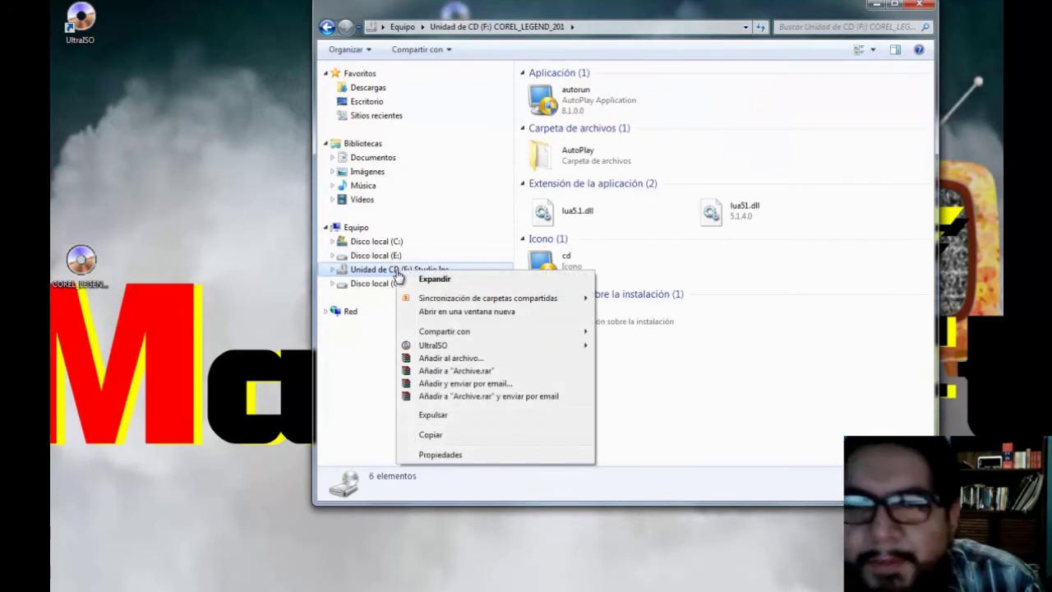
mouse_move(434, 346)
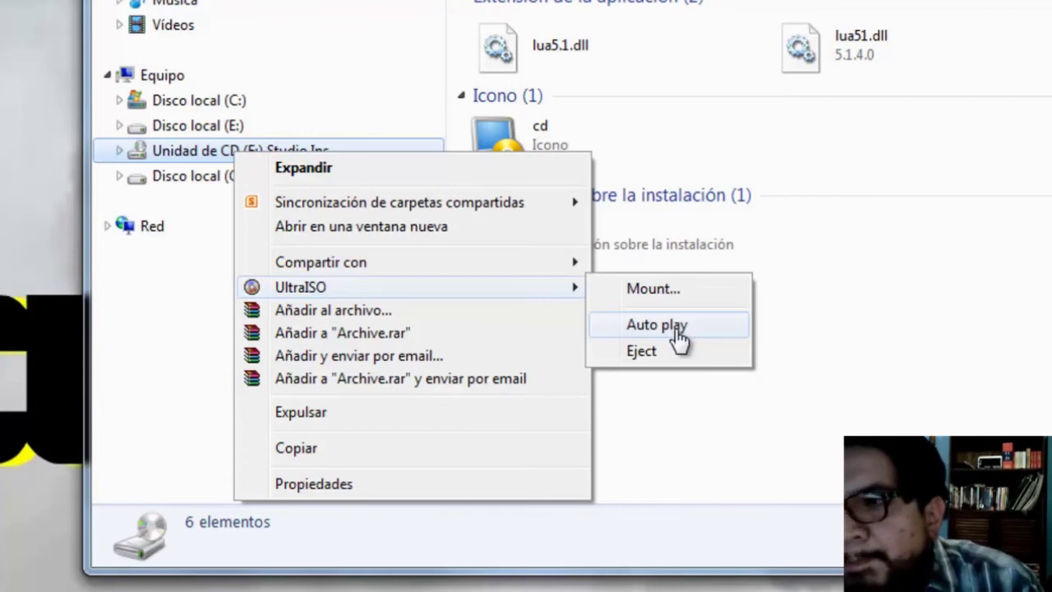
click(675, 327)
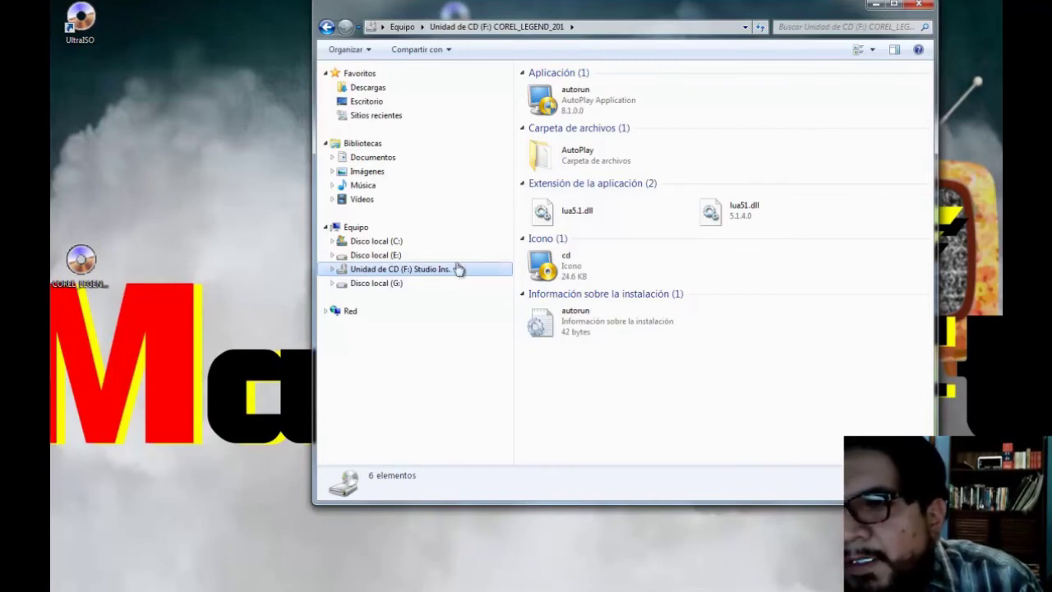
right_click(409, 272)
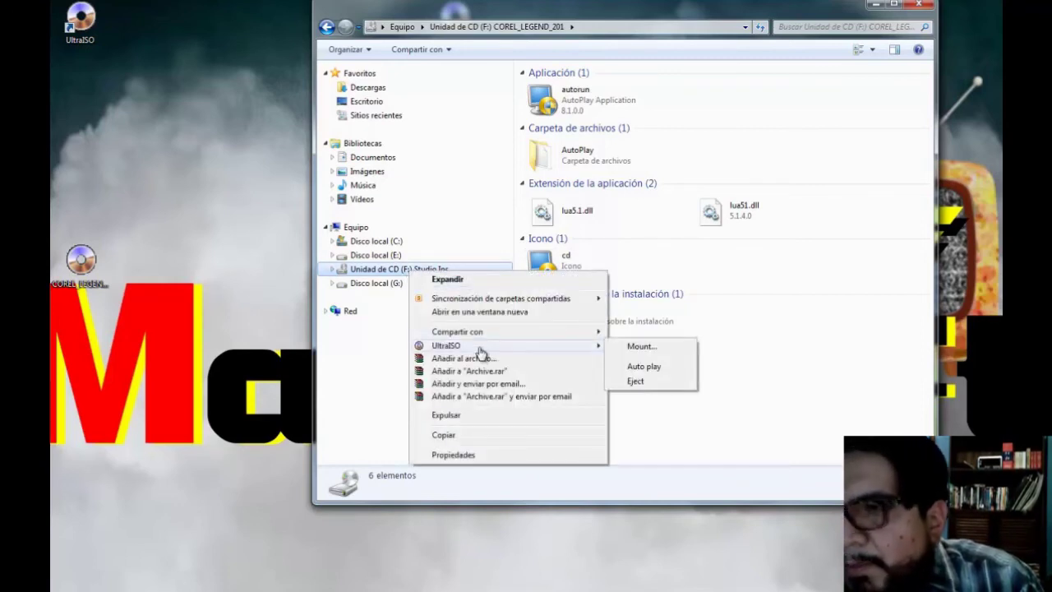
click(744, 405)
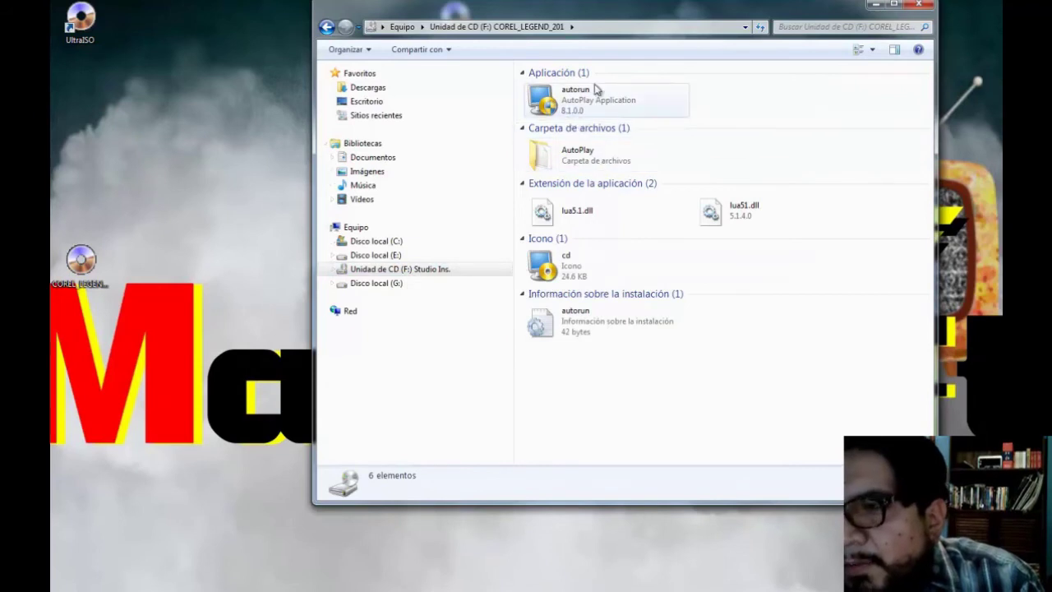
Eject the COREL_LEGEND_201 image from virtual drive F: through UltraISO and close Explorer.
right_click(431, 271)
mouse_move(497, 345)
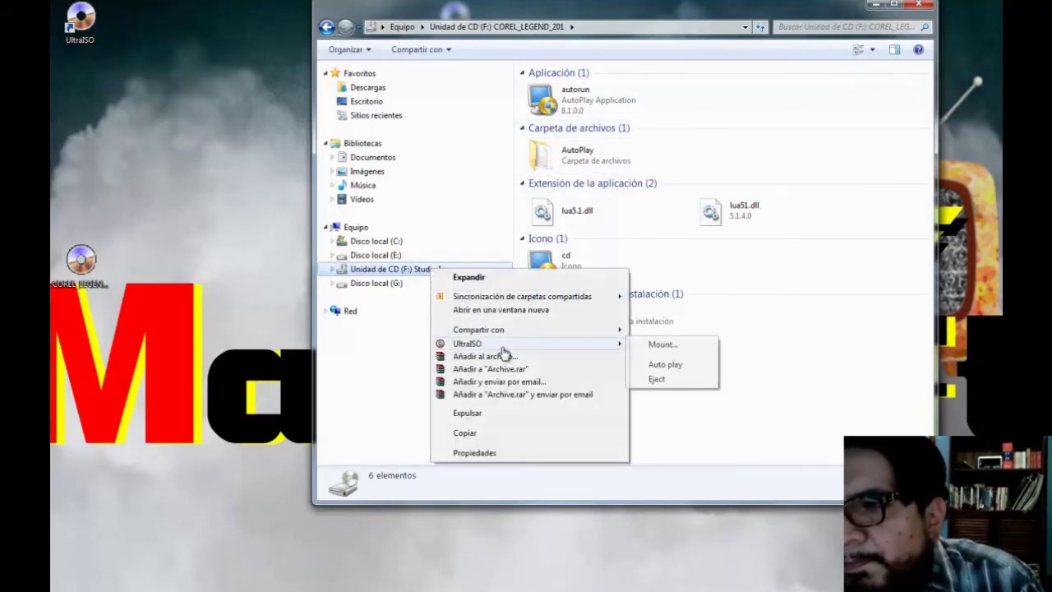
click(663, 380)
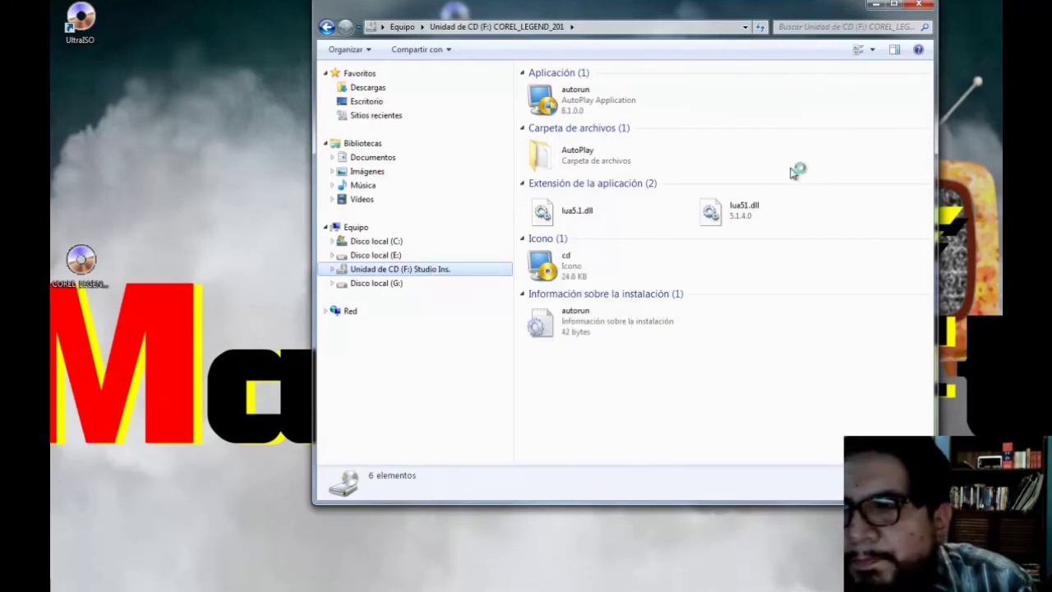
click(916, 7)
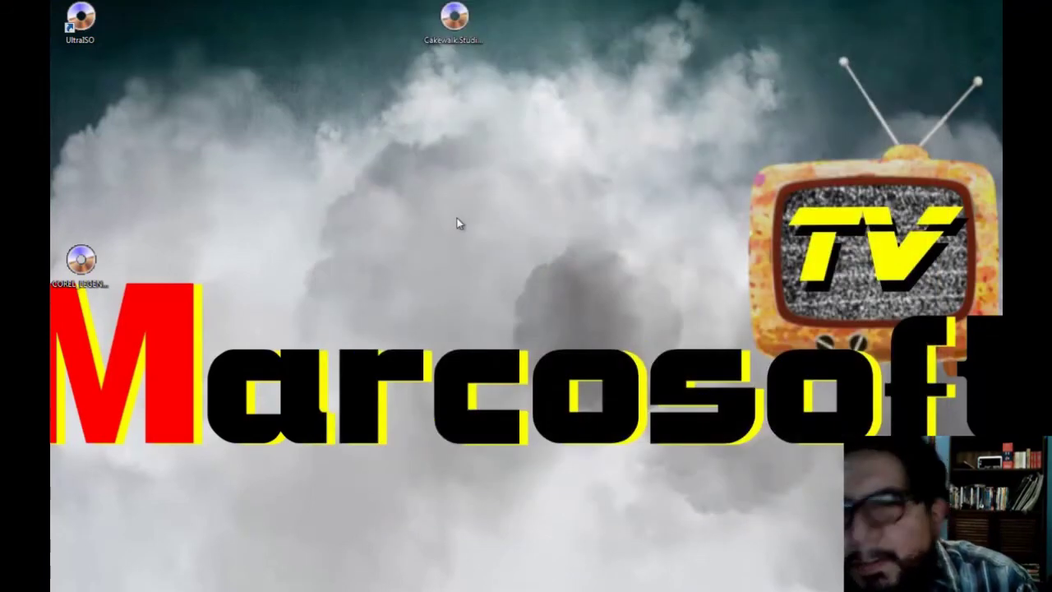
Start UltraISO, examine the image file formats it can open, and close it without opening an image.
double_click(95, 33)
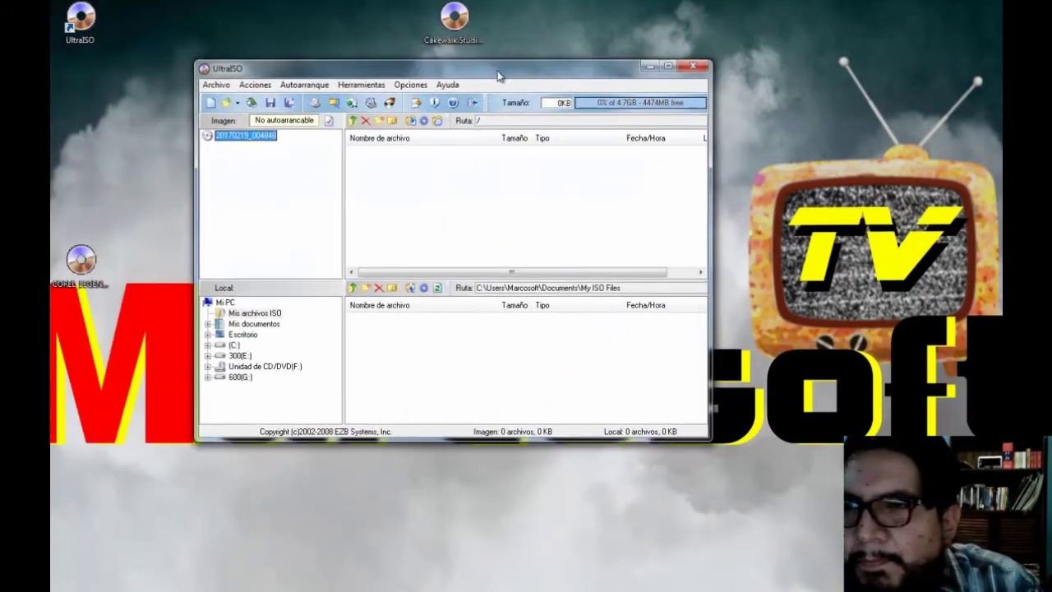
click(224, 85)
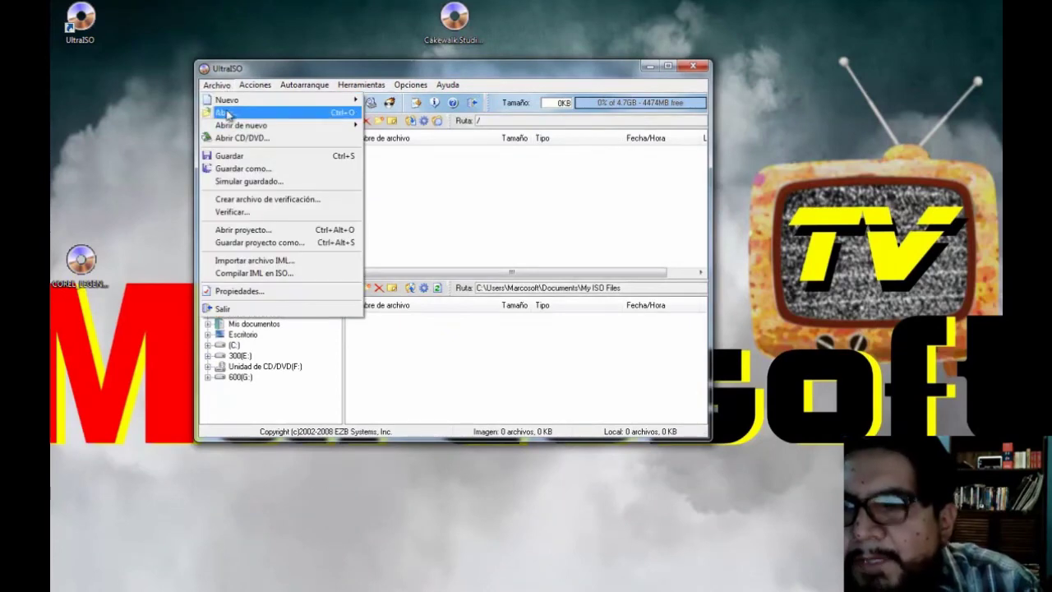
click(228, 113)
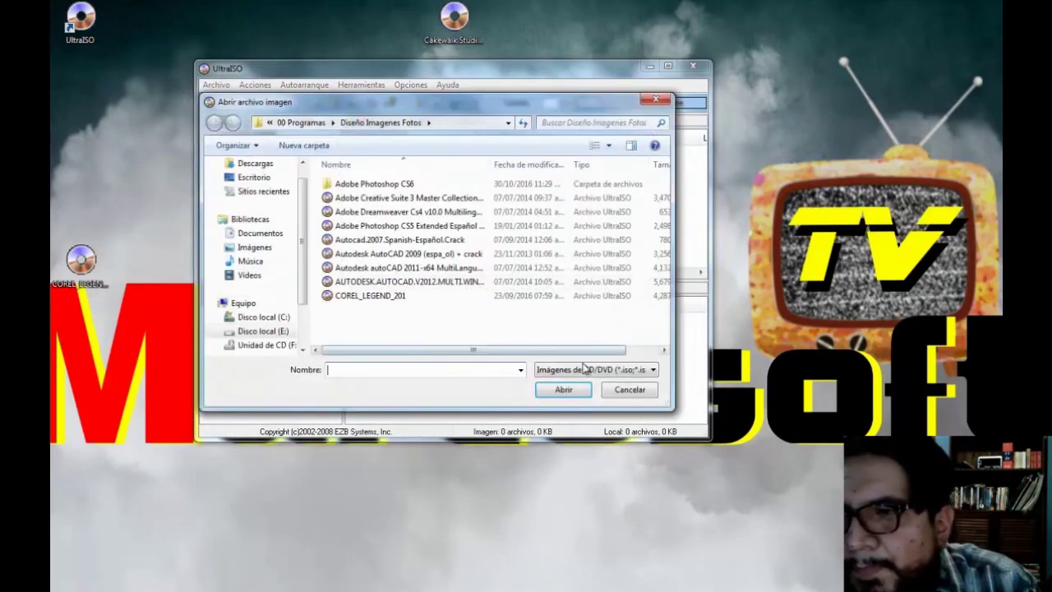
click(579, 374)
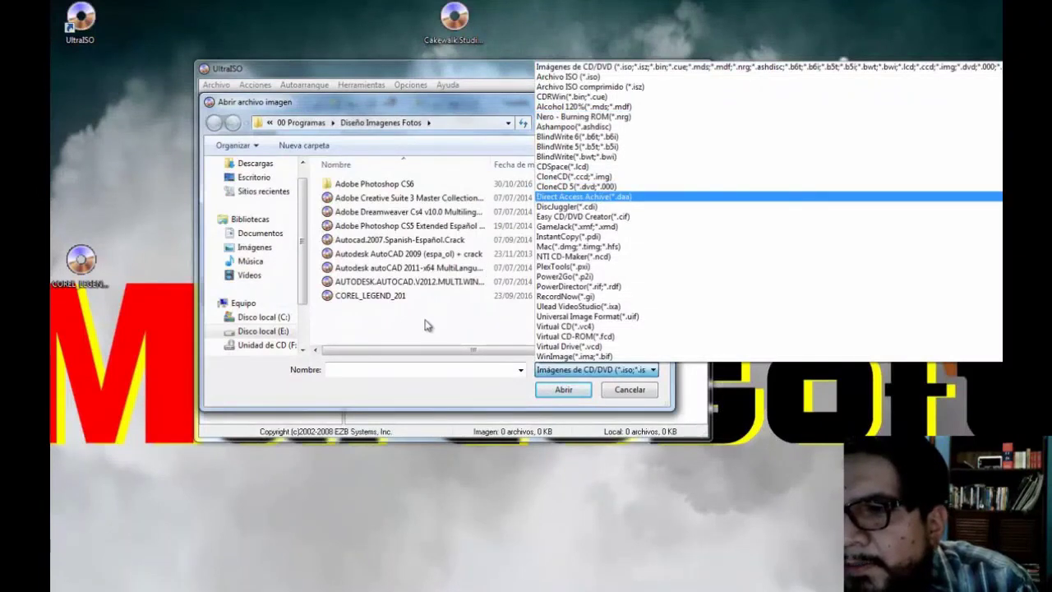
click(425, 392)
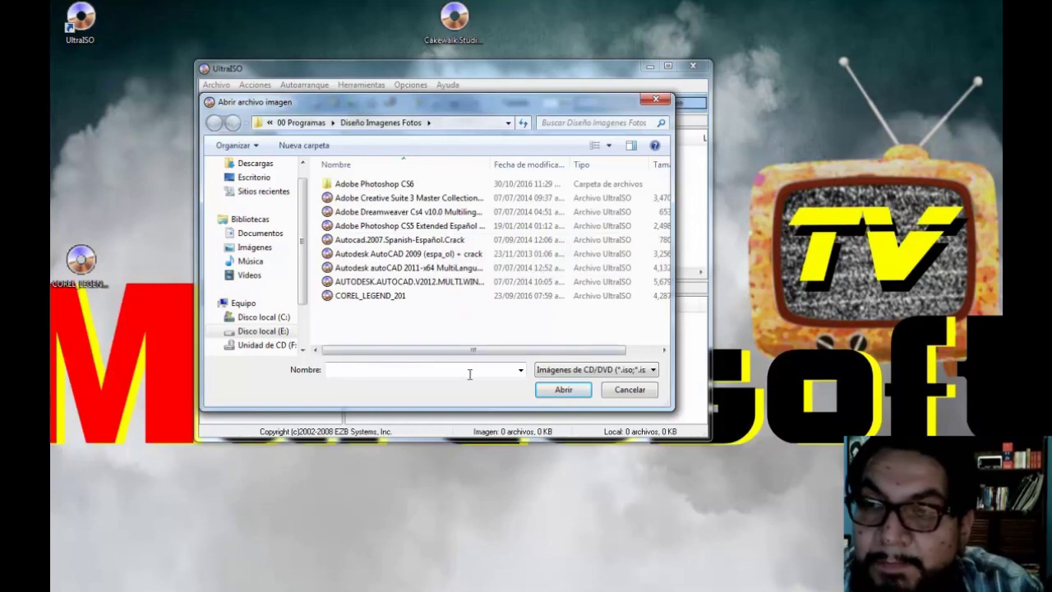
click(633, 393)
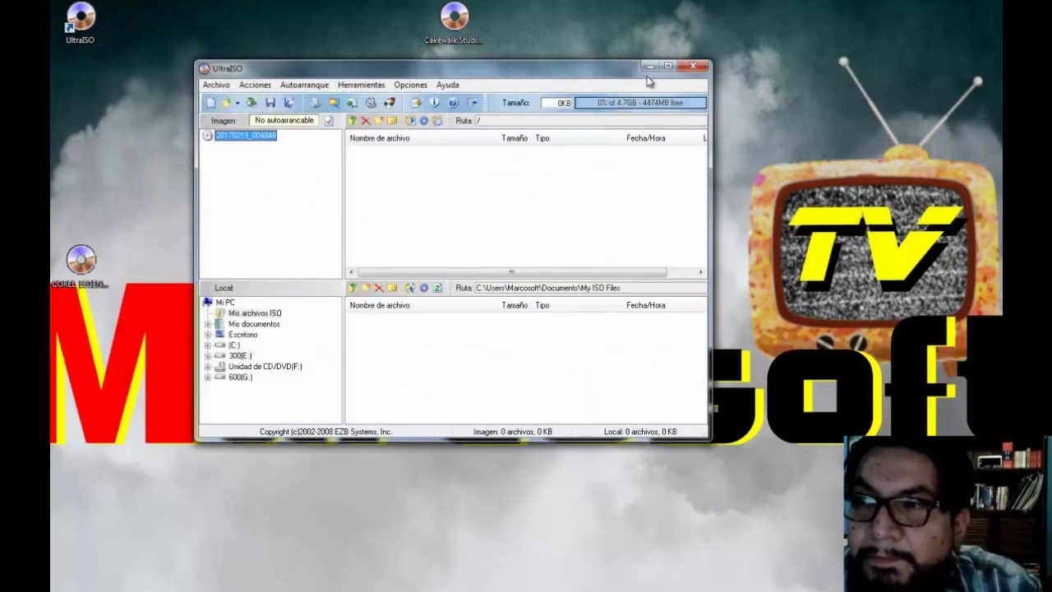
click(693, 66)
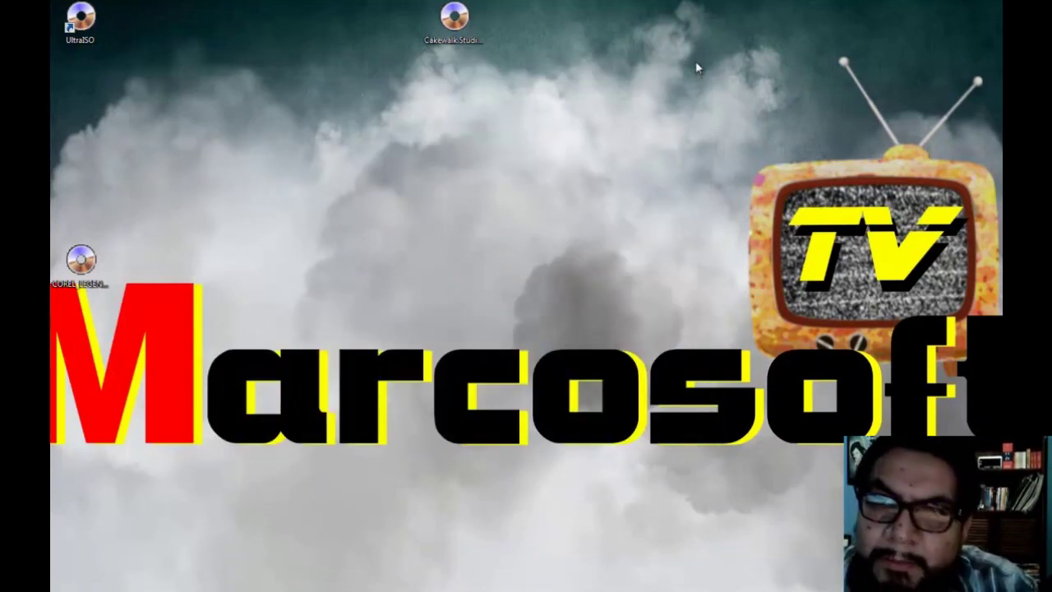